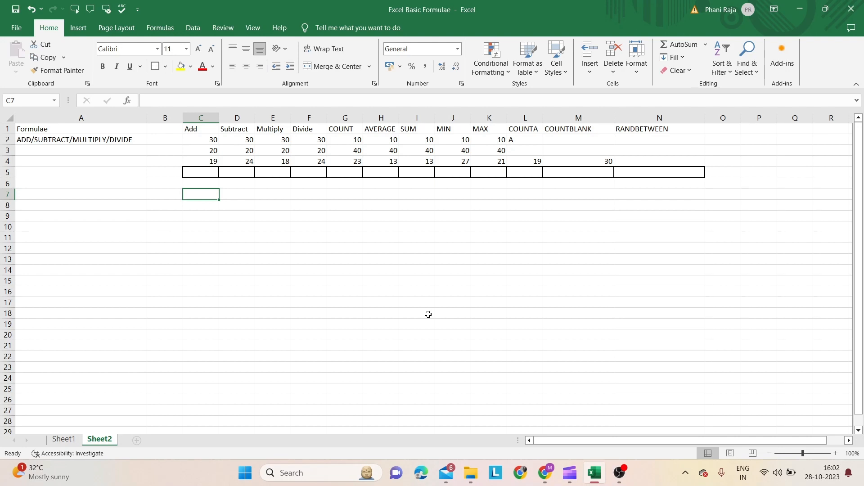
Step: Go through the formula headings in row 1 one by one, from Add in C1 to RANDBETWEEN in N1
left_click(202, 126)
key("Right")
key("Right")
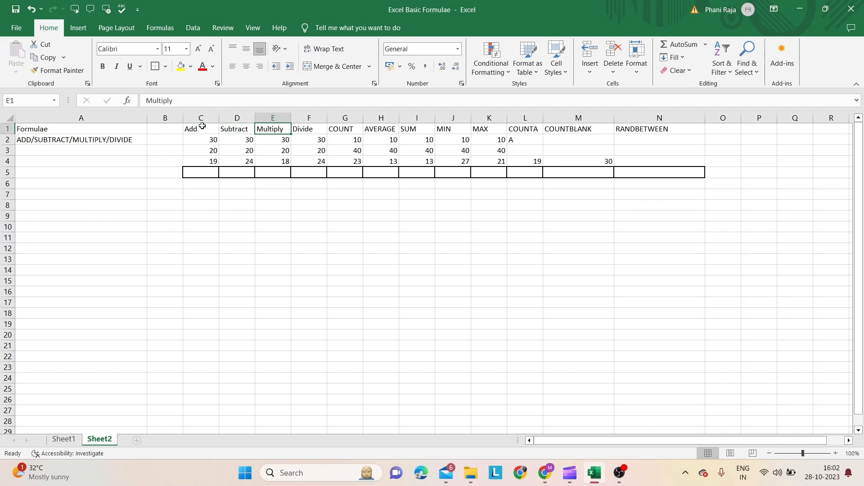
key("Right")
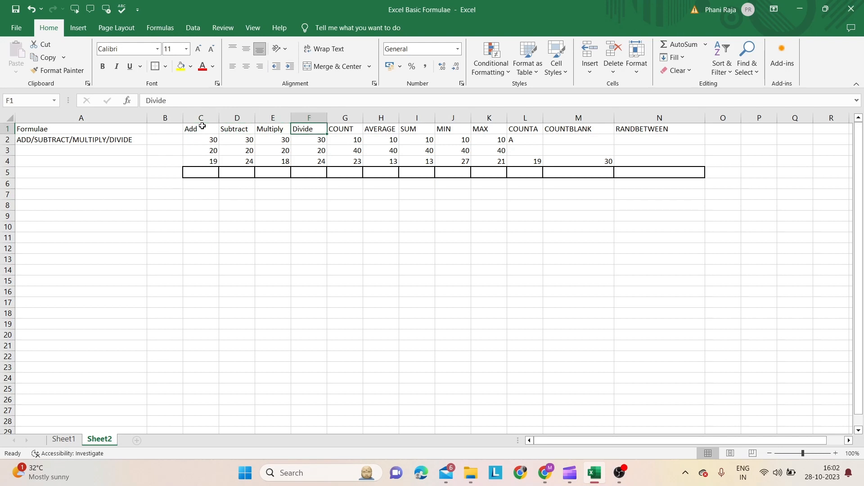
key("Right")
key("Right")
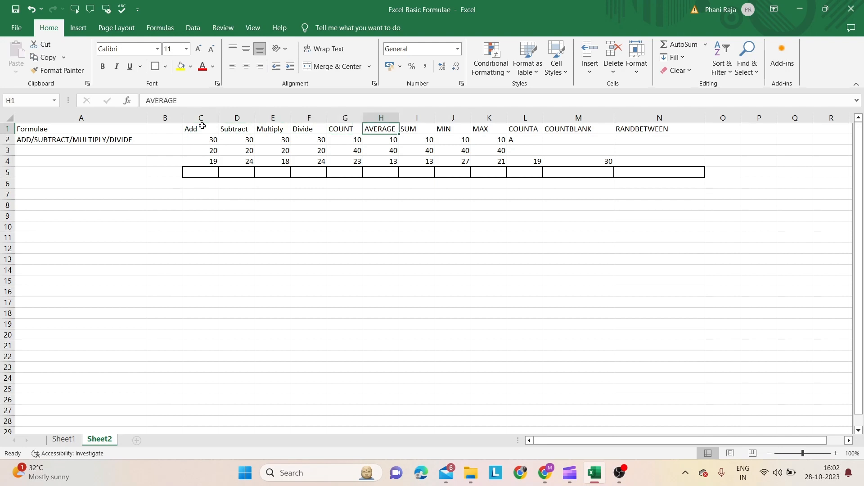
key("Right")
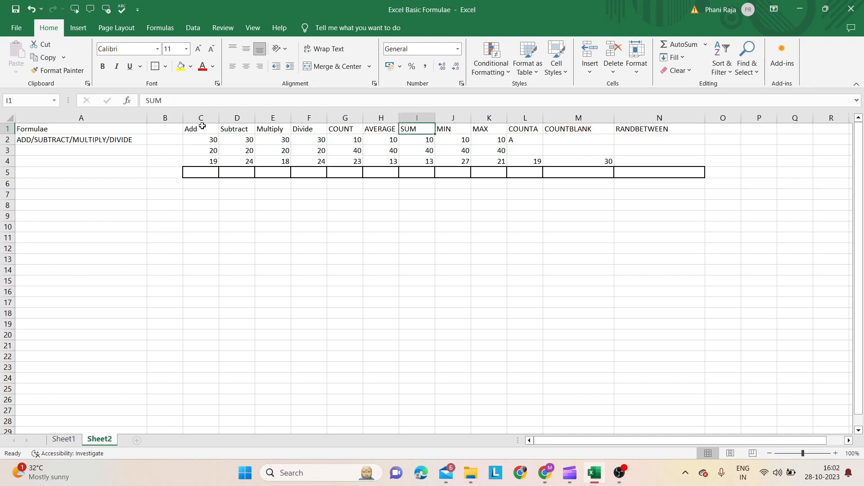
key("Right")
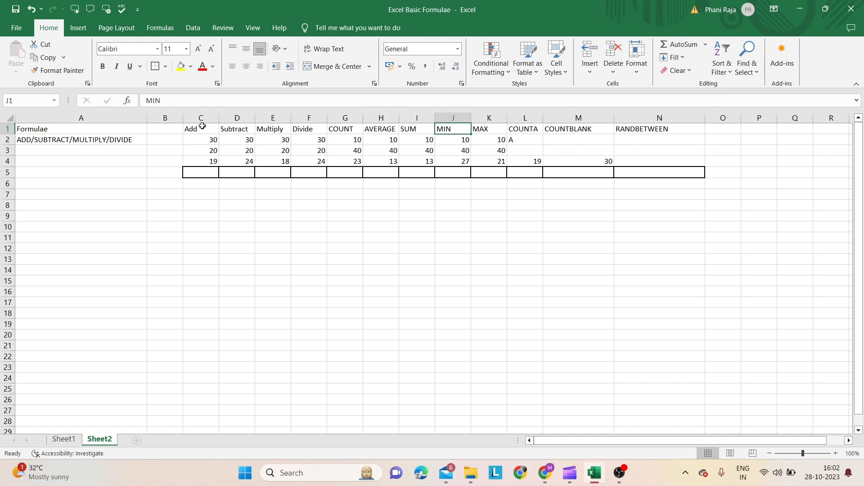
key("Right")
key("Right")
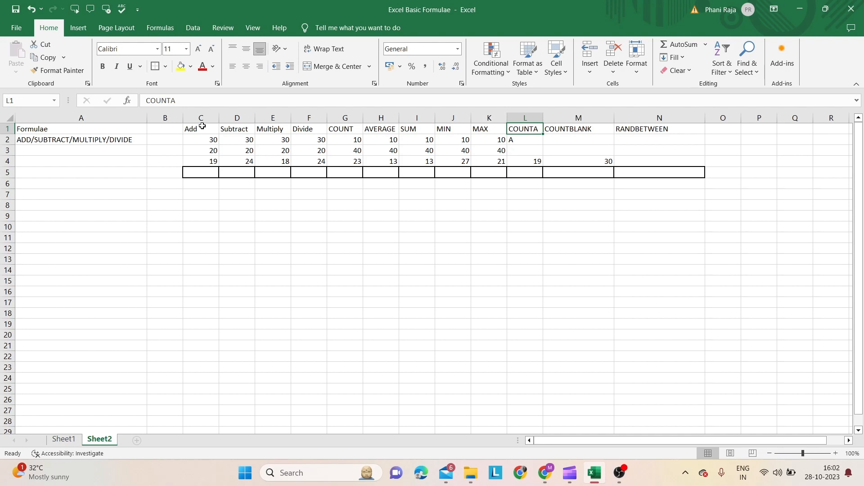
key("Right")
key("Right")
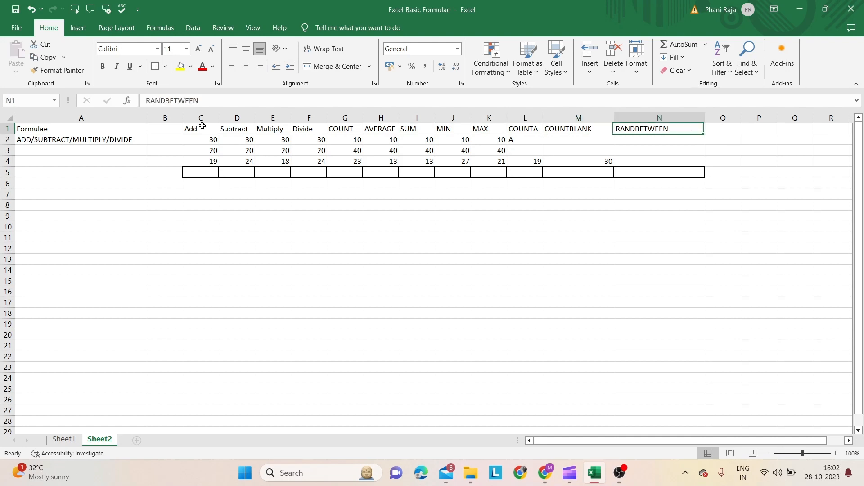
Step: Enter the formula =C2+C3+C4 in cell C5 to add the three values of the Add column
left_click(210, 171)
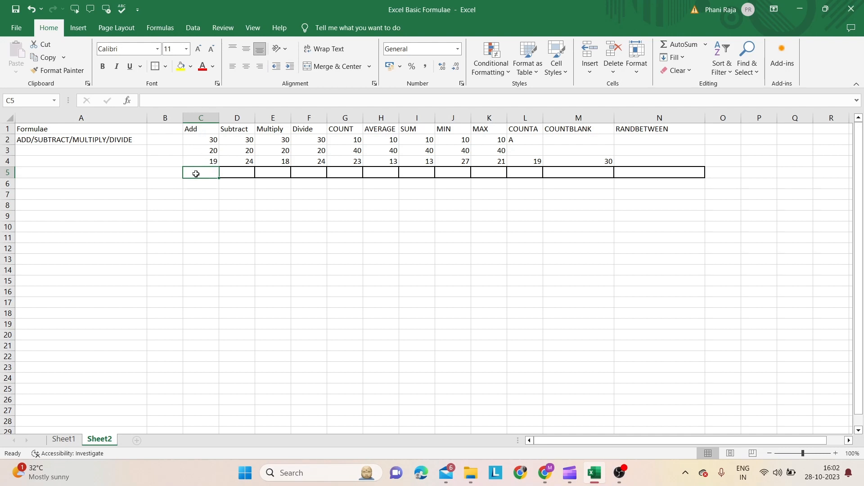
type("=")
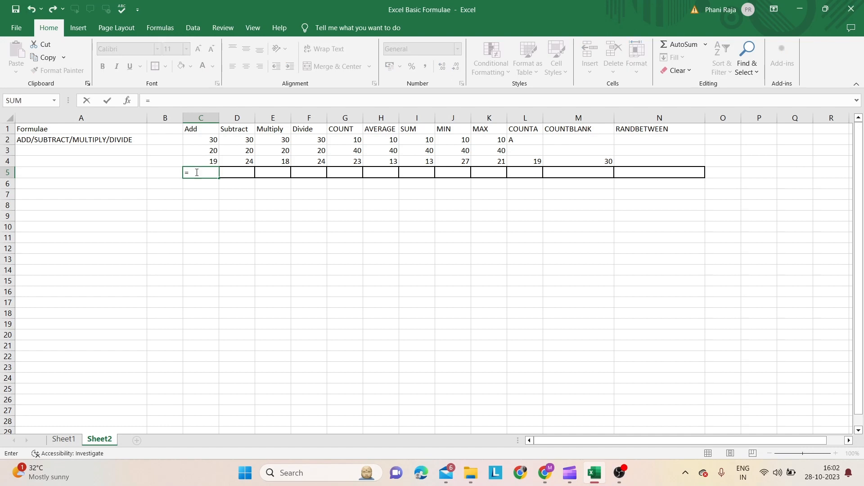
left_click(200, 140)
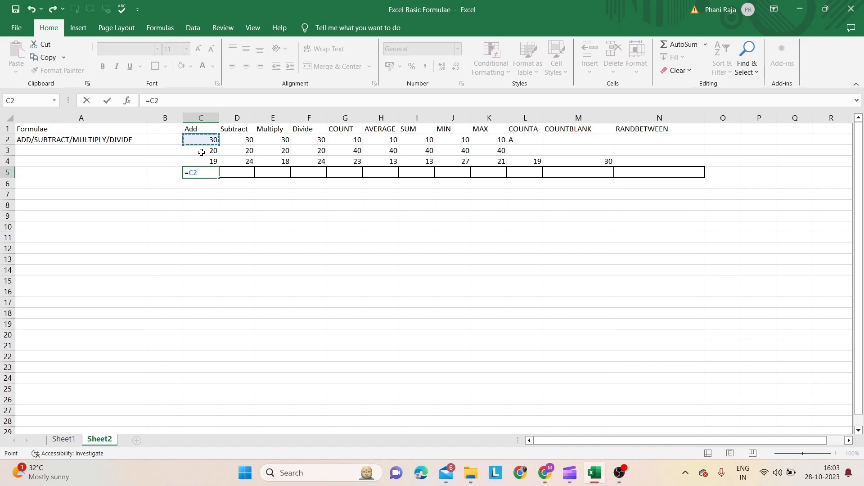
type("+")
left_click(201, 152)
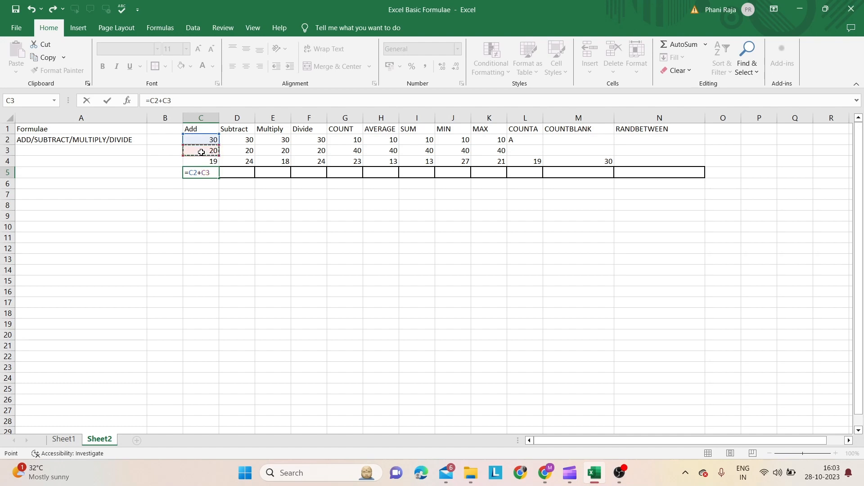
type("+")
left_click(207, 163)
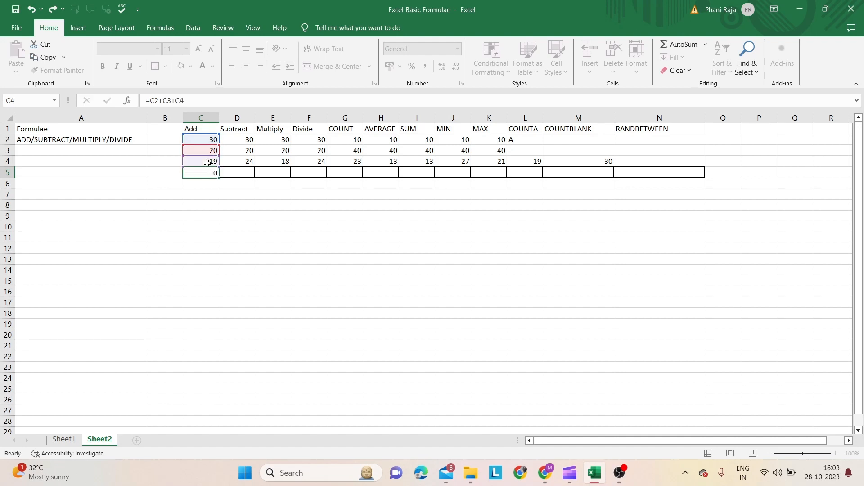
key("Return")
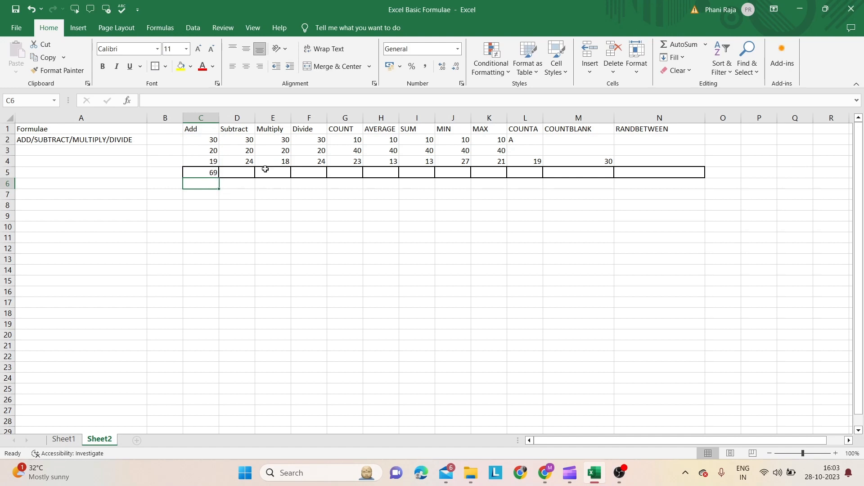
Step: Enter the formula =D2-D3-D4 in cell D5 to subtract the lower values of the Subtract column from the first
left_click(241, 170)
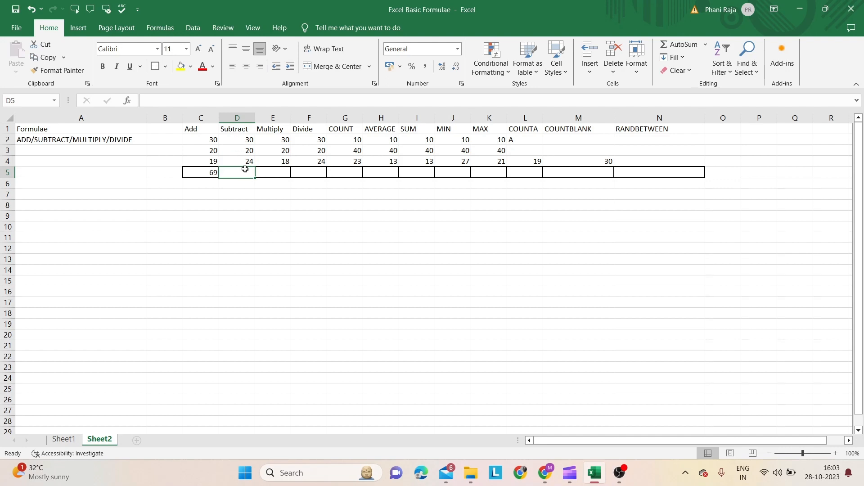
type("=")
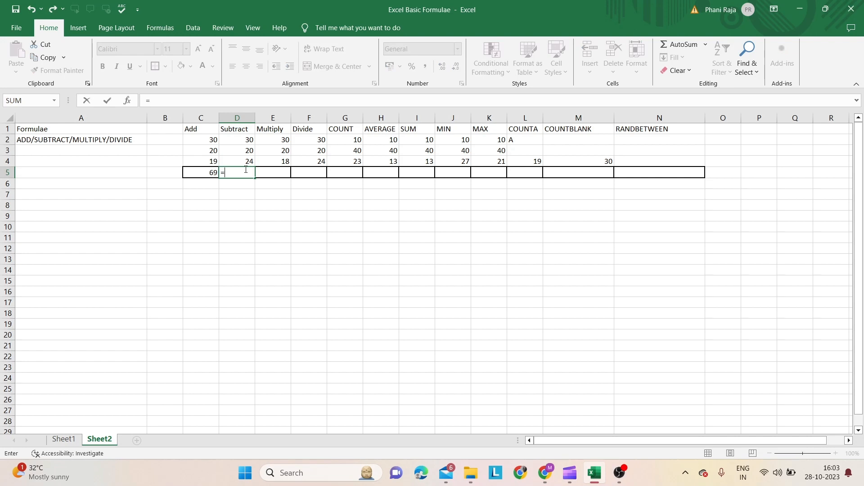
left_click(235, 140)
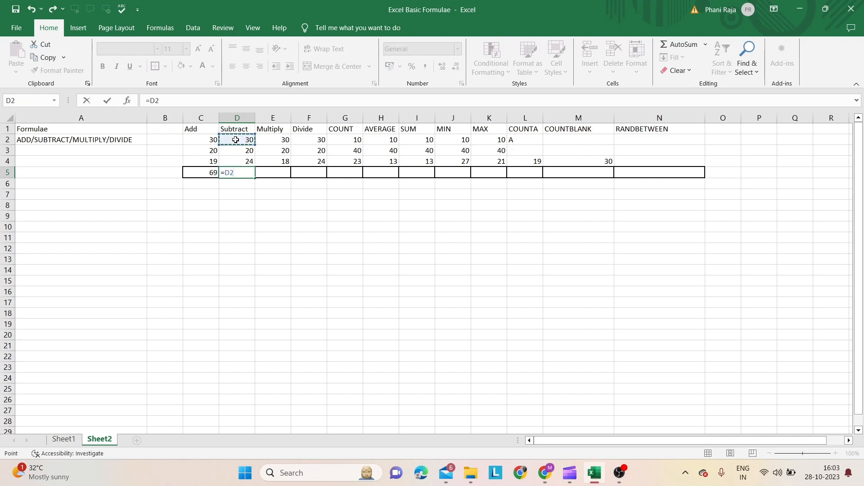
type("-")
left_click(238, 151)
type("-")
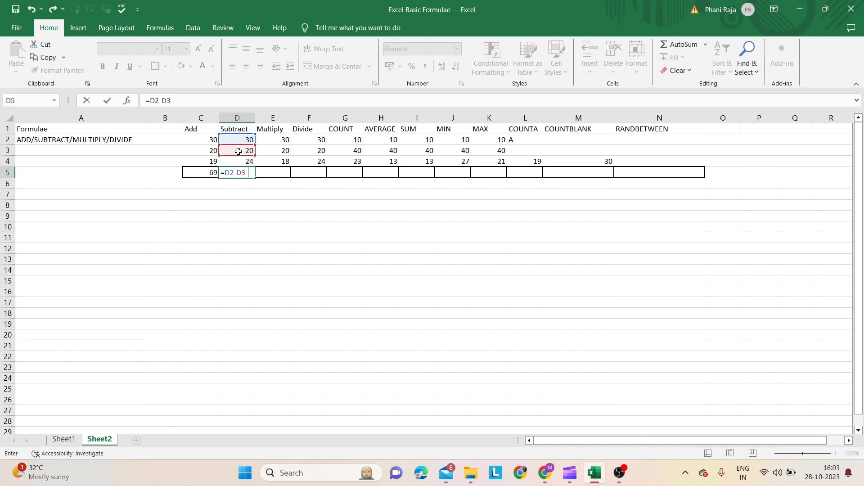
left_click(243, 161)
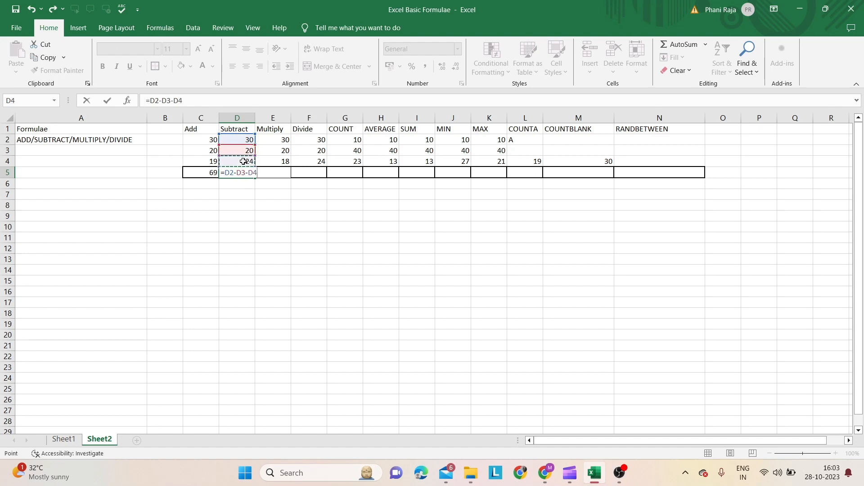
key("Return")
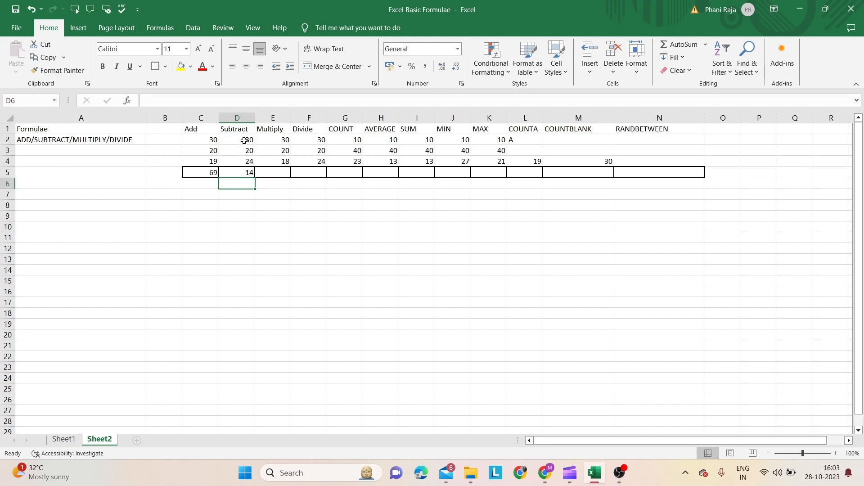
Step: Enter the formula =E2*E3*E4 in cell E5 to multiply the three values of the Multiply column
left_click(285, 174)
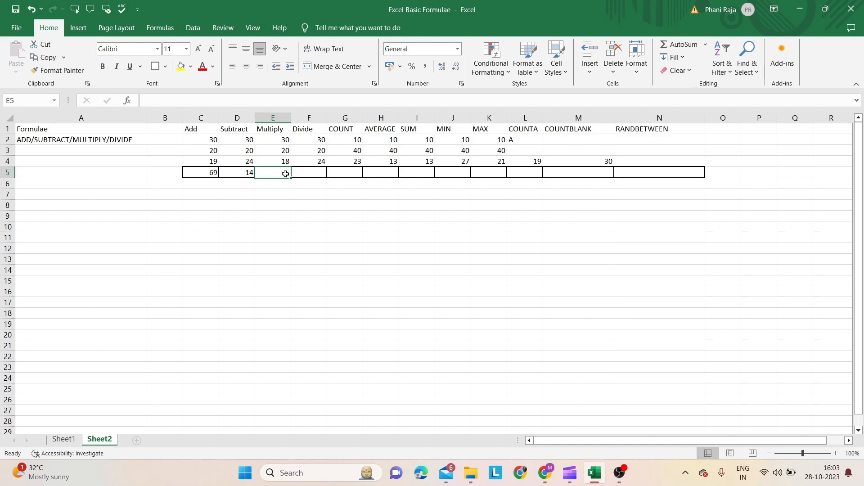
type("=")
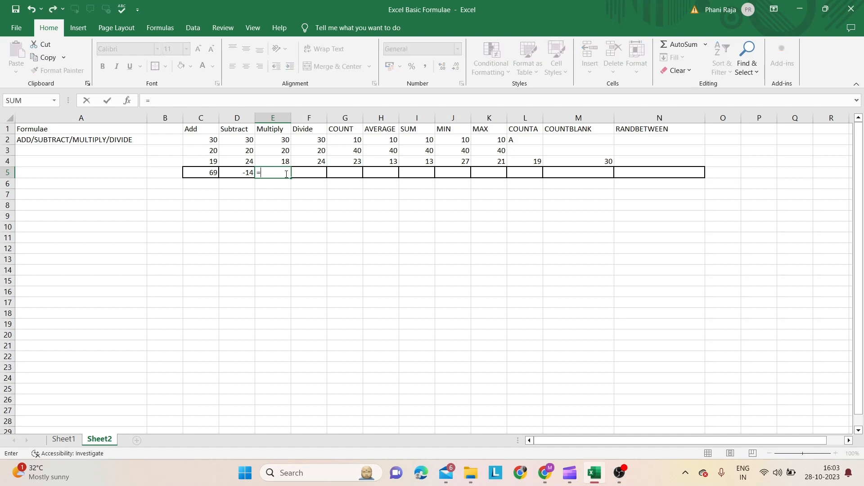
left_click(277, 140)
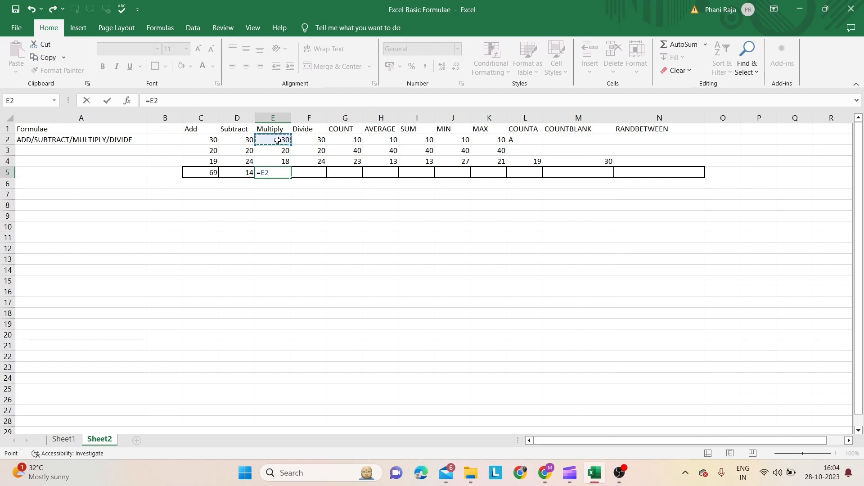
type("*")
left_click(279, 153)
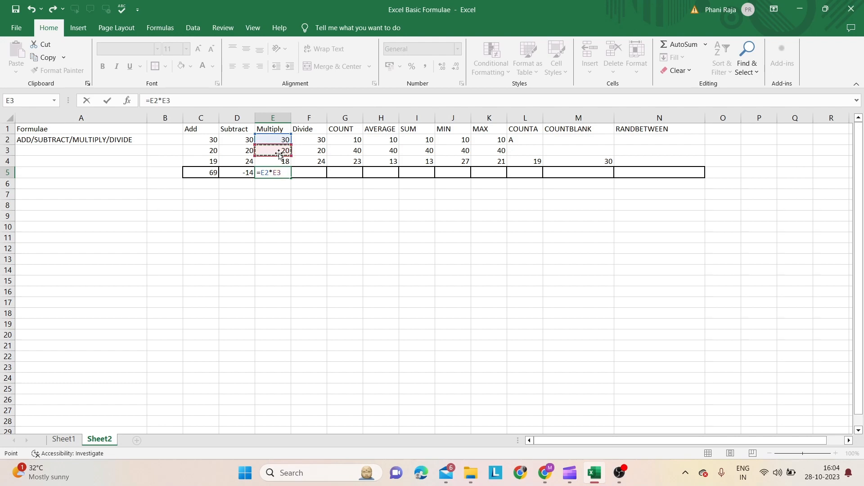
type("*")
left_click(280, 162)
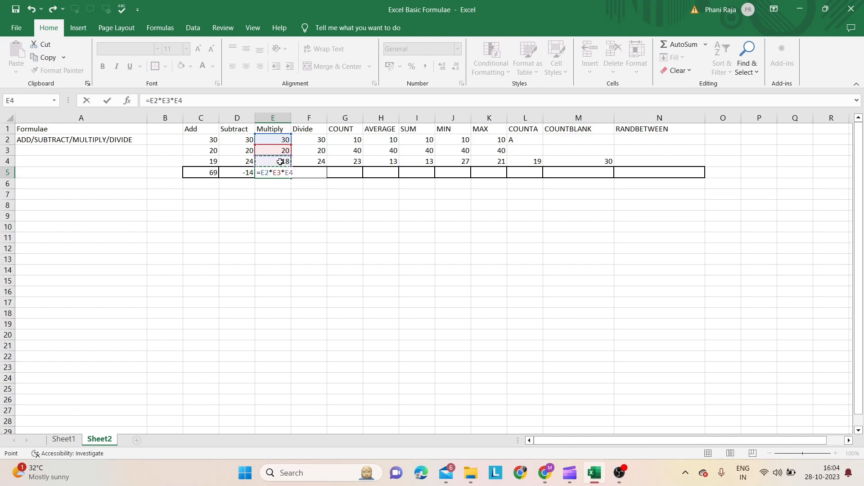
key("Return")
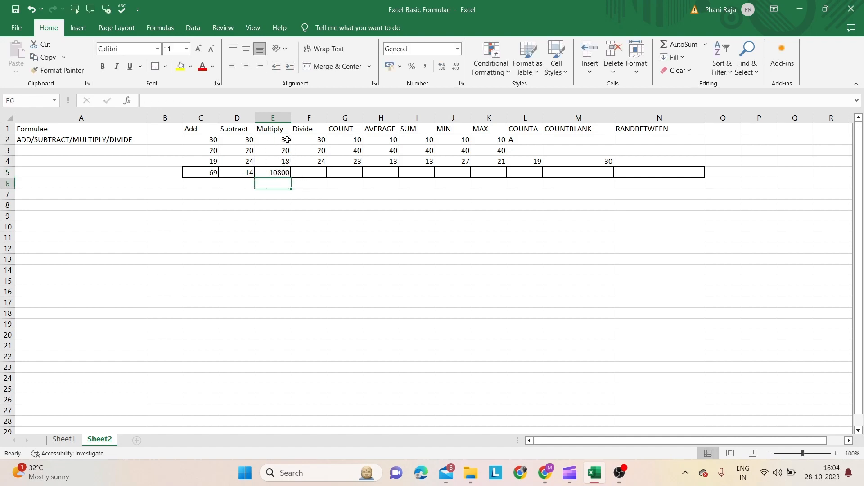
Step: Enter the formula =F2/F3/F4 in cell F5 to divide the first value of the Divide column by the other two
left_click(306, 172)
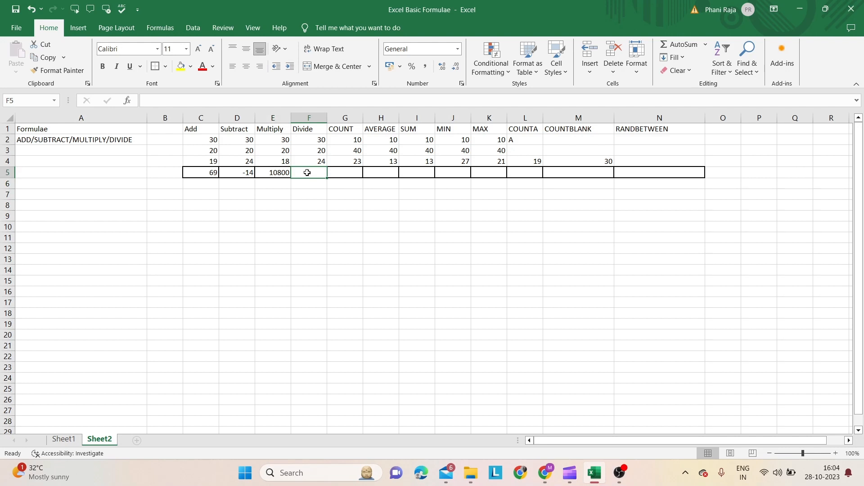
type("=")
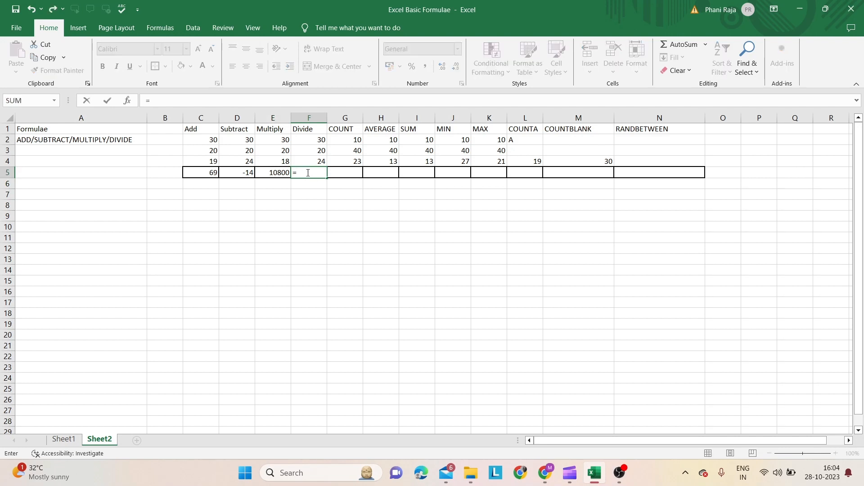
left_click(305, 140)
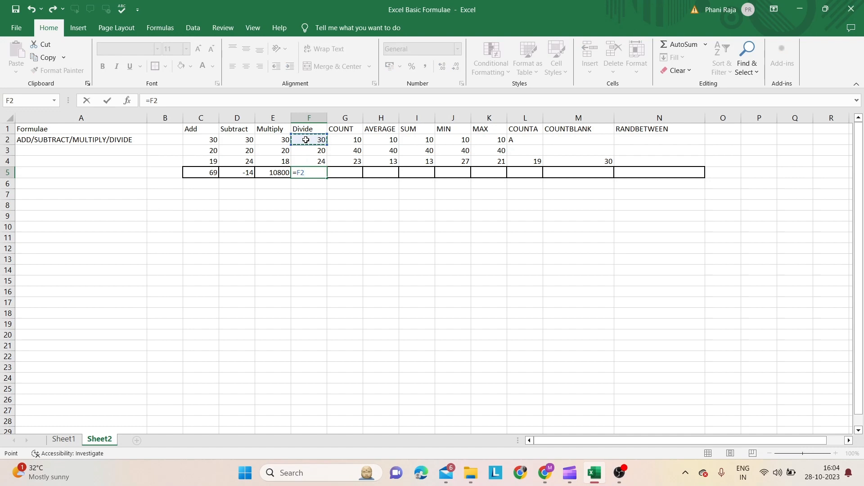
type("/")
left_click(309, 155)
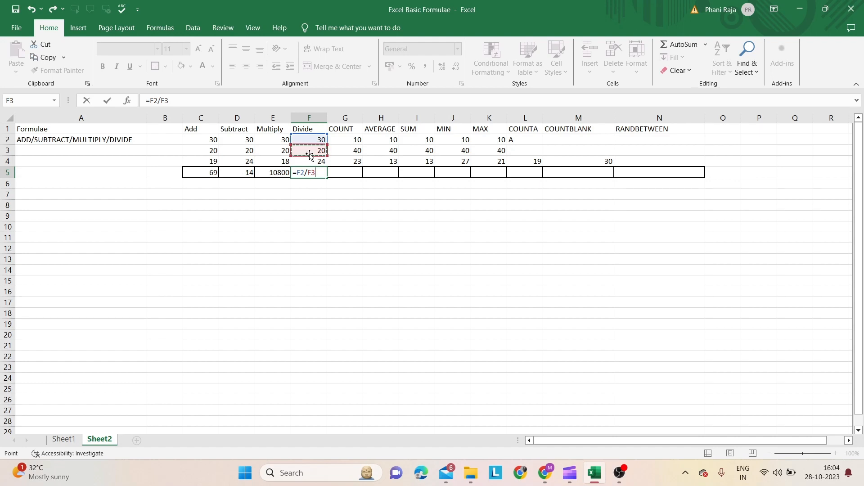
type("/")
left_click(311, 160)
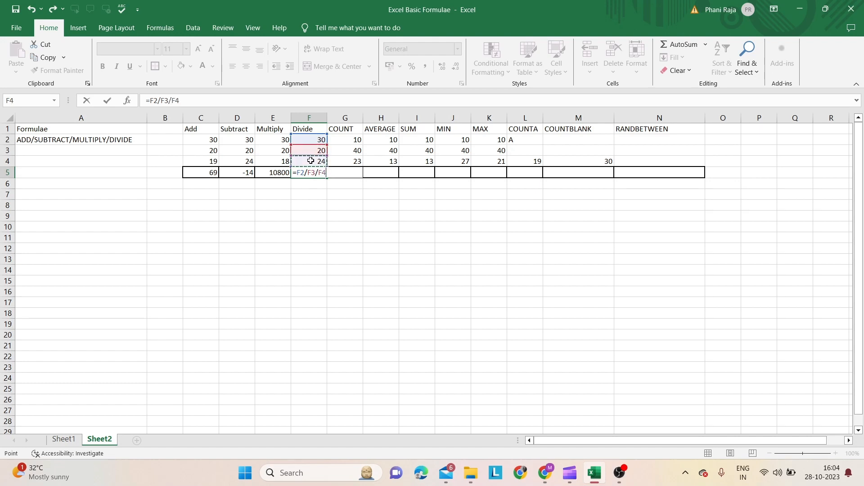
key("Return")
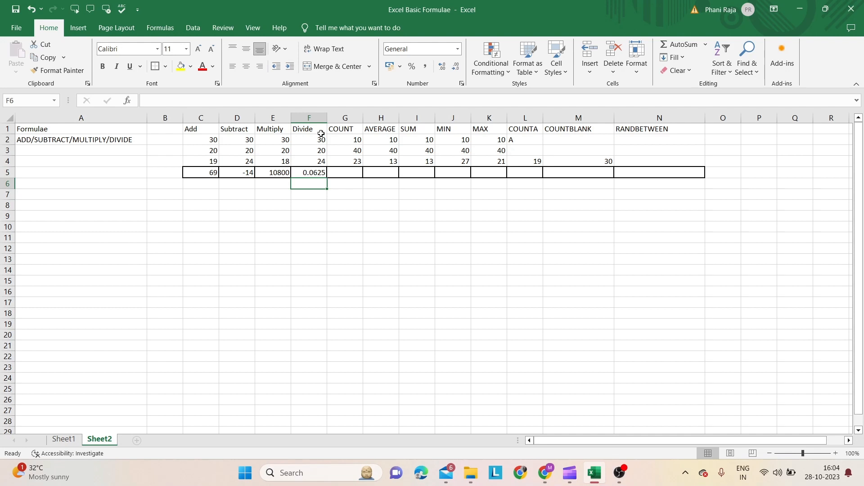
Step: Enter the formula =COUNT(G2:G4) in cell G5 to count the numeric cells of the COUNT column
left_click(352, 173)
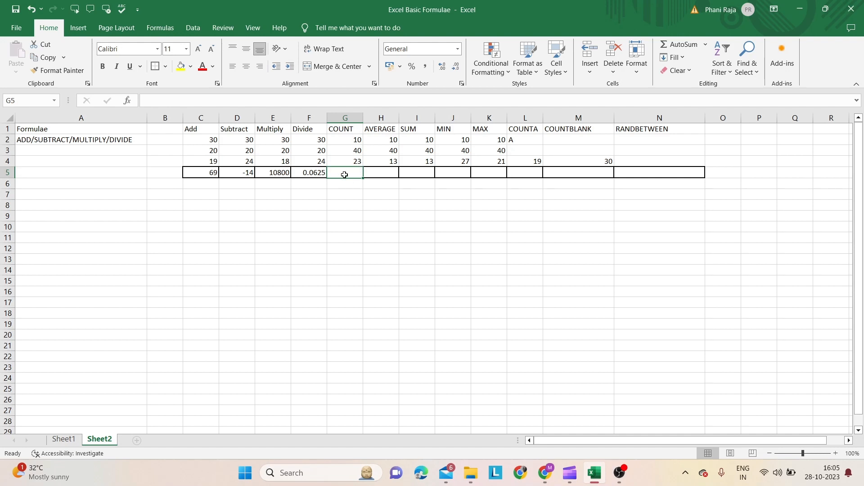
type("=")
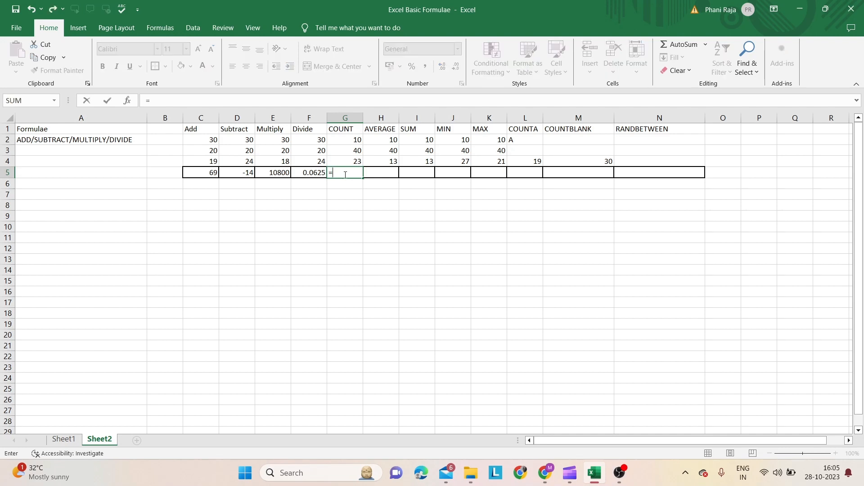
type("C")
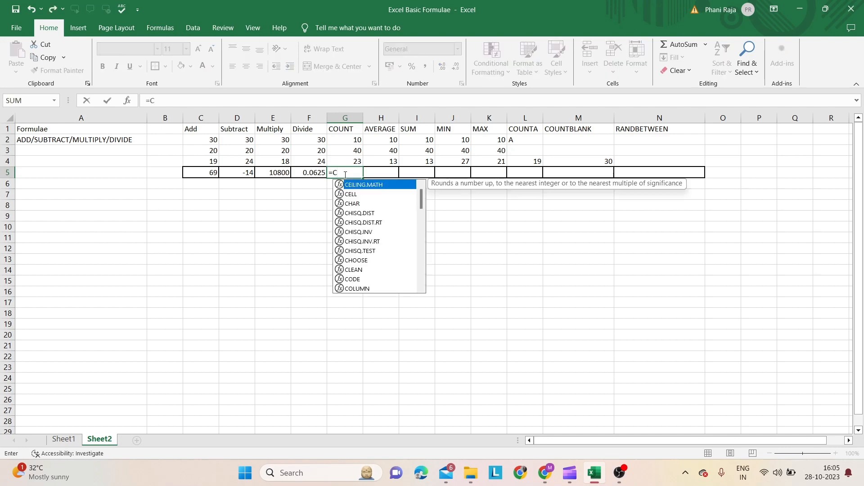
type("OUNT")
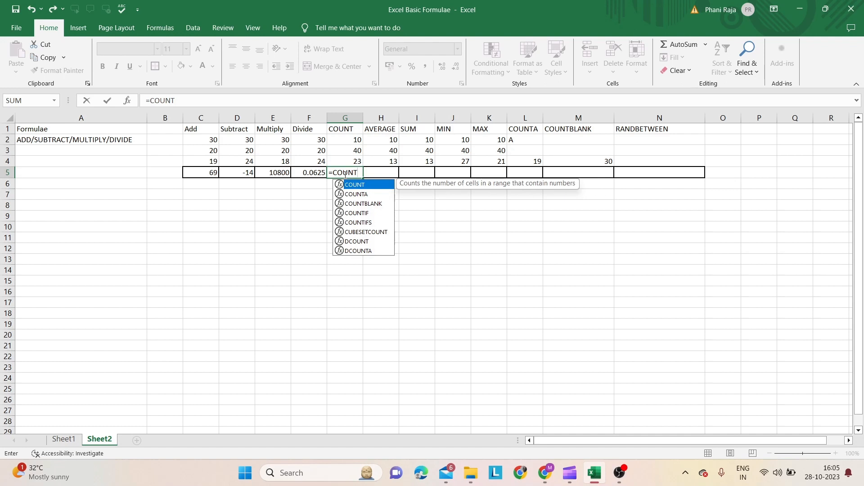
type("(")
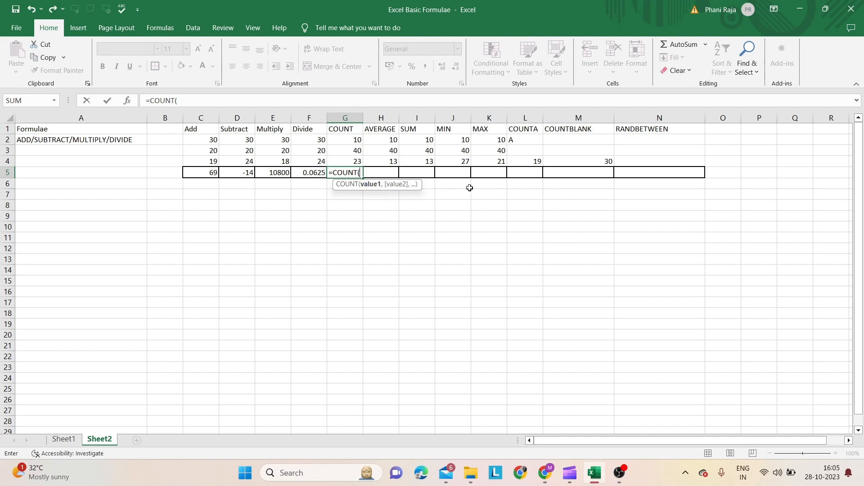
left_click_drag(353, 138, 353, 158)
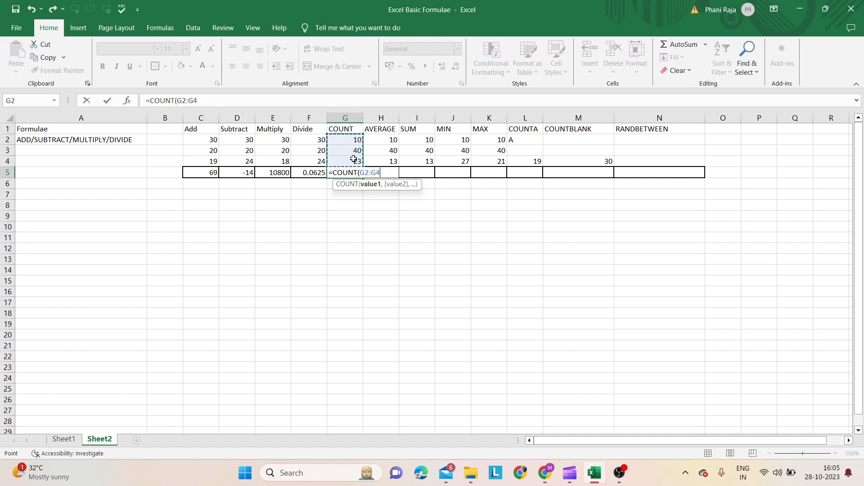
type(")")
key("Return")
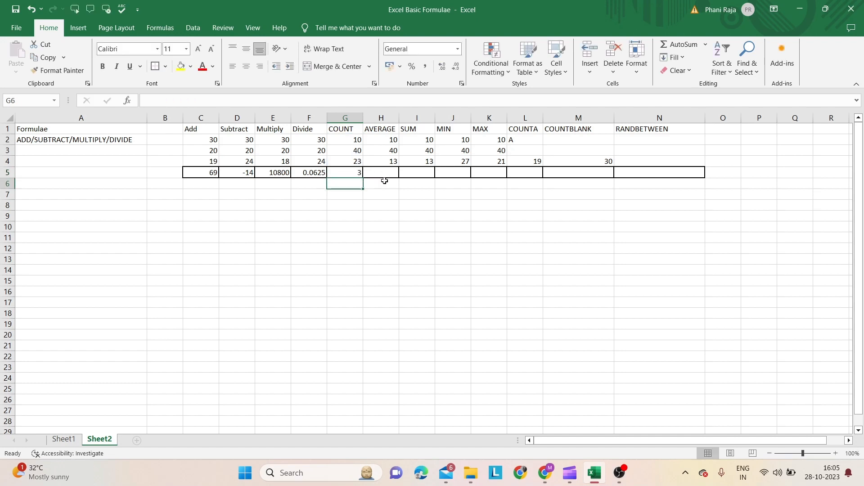
Step: Enter the formula =AVERAGE(H2:H4) in cell H5 to average the three values of the AVERAGE column
left_click(368, 174)
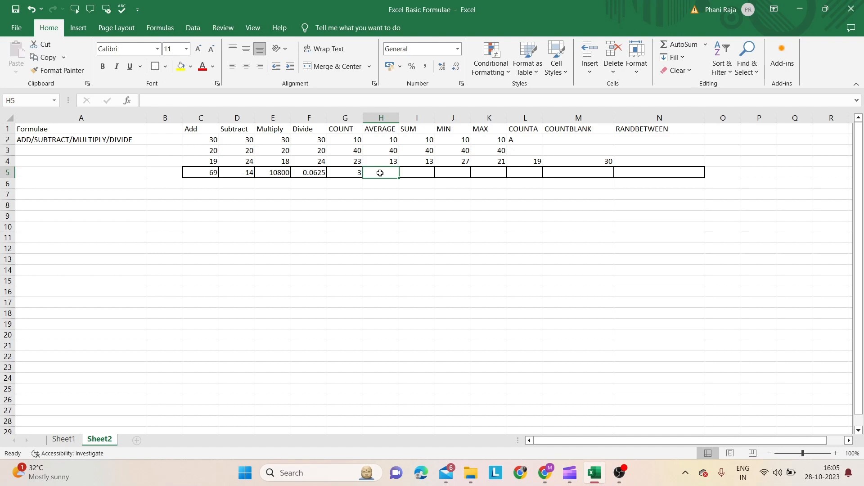
type("=A")
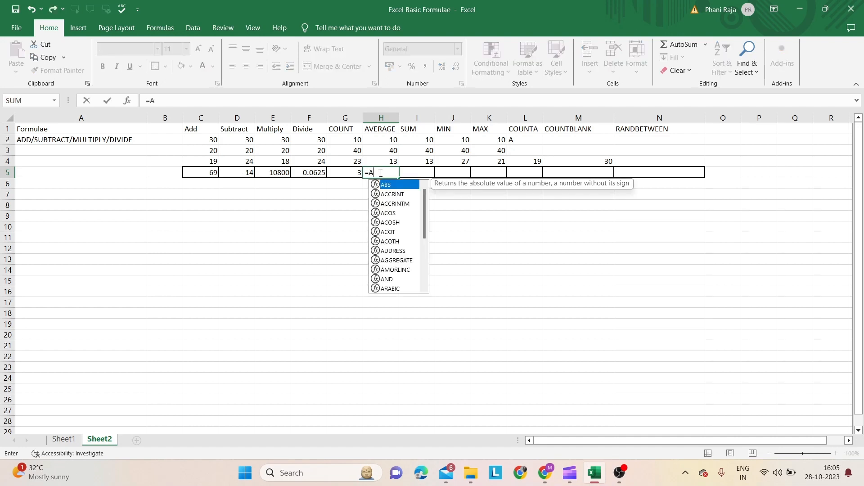
type("VERAGE")
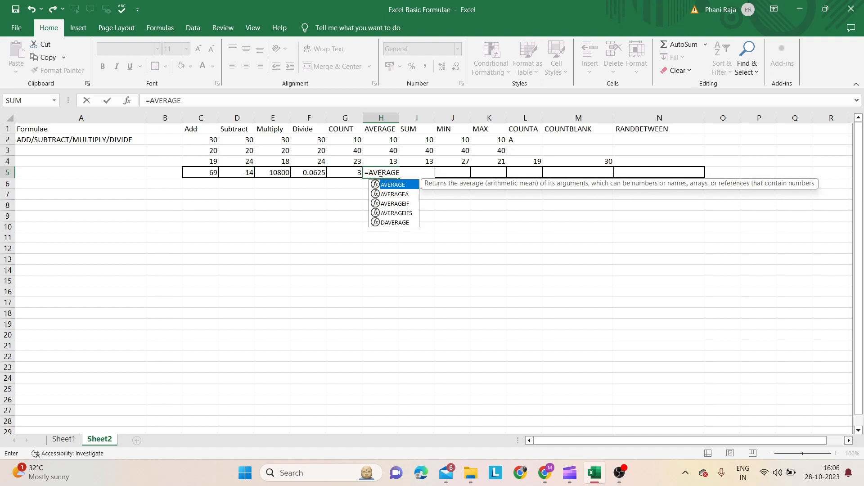
type("(")
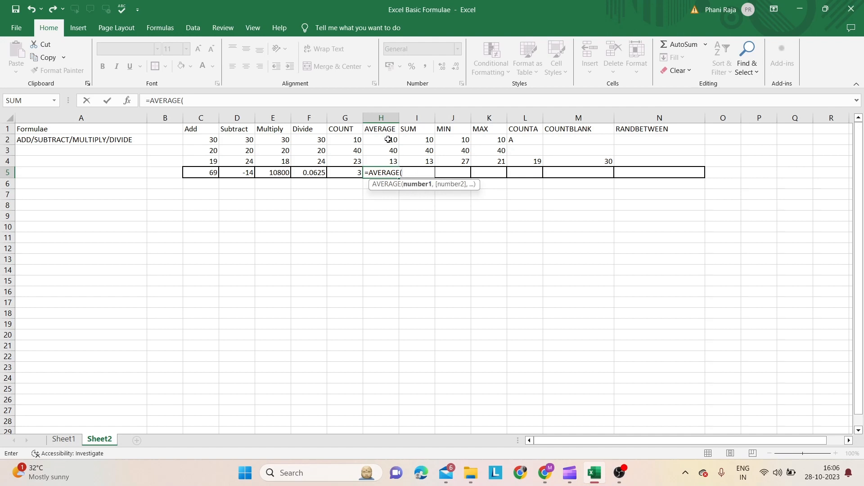
left_click_drag(388, 139, 391, 161)
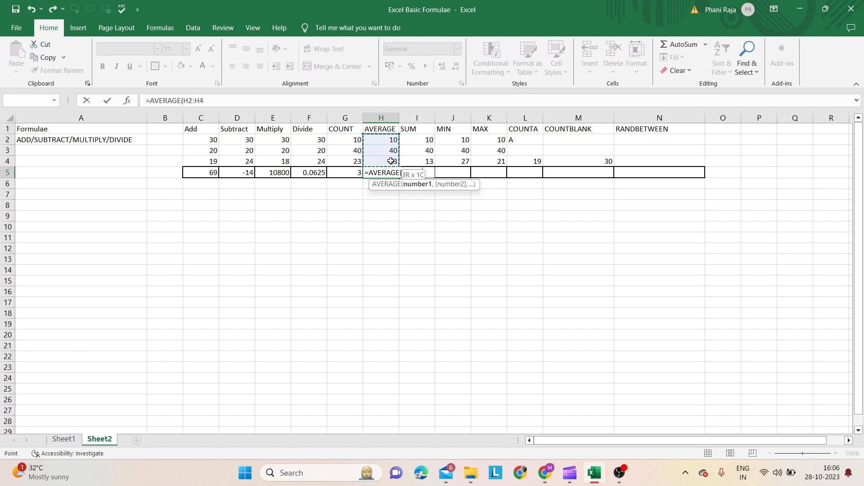
type(")")
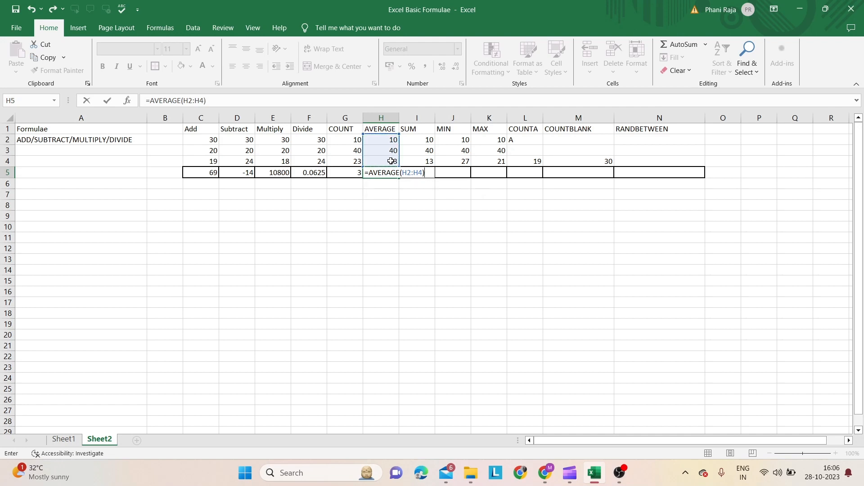
key("Return")
Step: Enter the formula =SUM(I2:I4) in cell I5 to total the three values of the SUM column
left_click(420, 178)
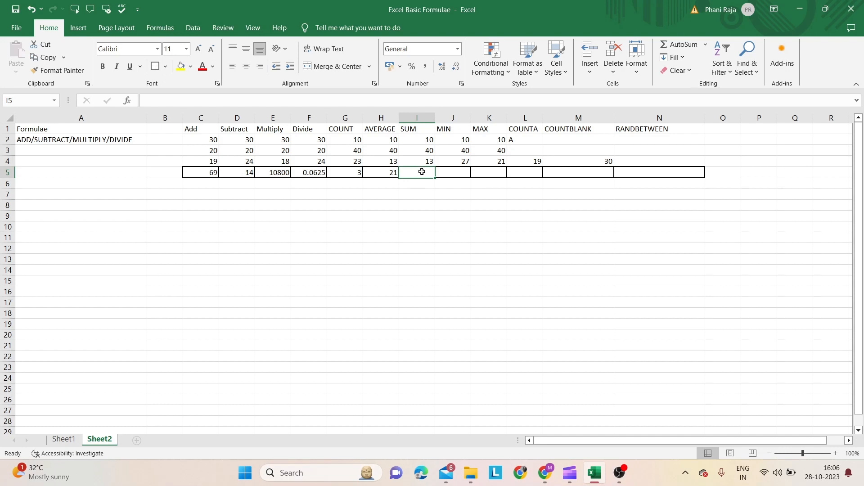
type("+")
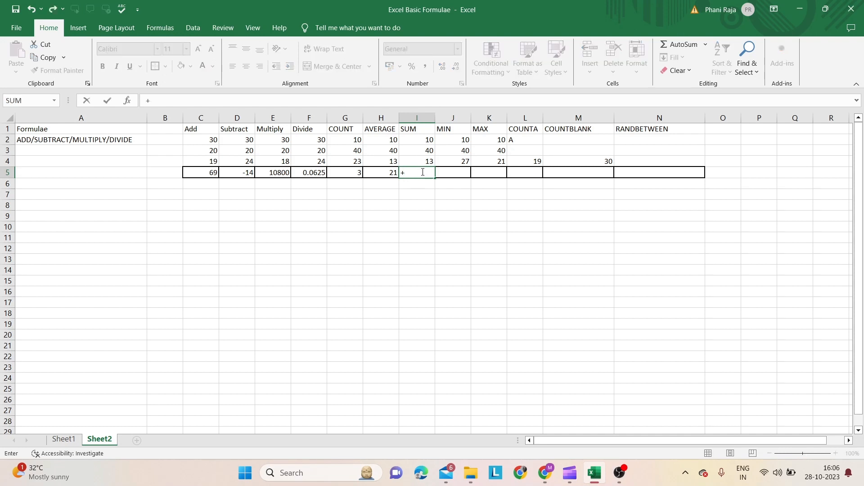
key("BackSpace")
type("=SUM(")
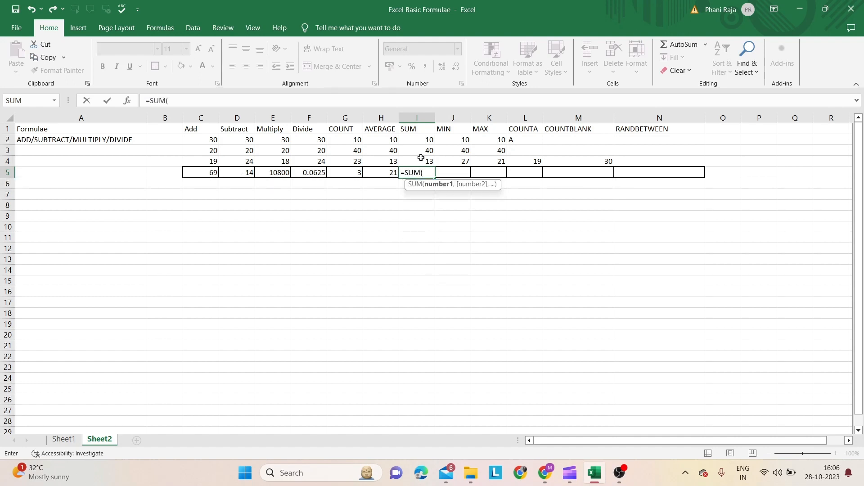
left_click_drag(419, 140, 418, 157)
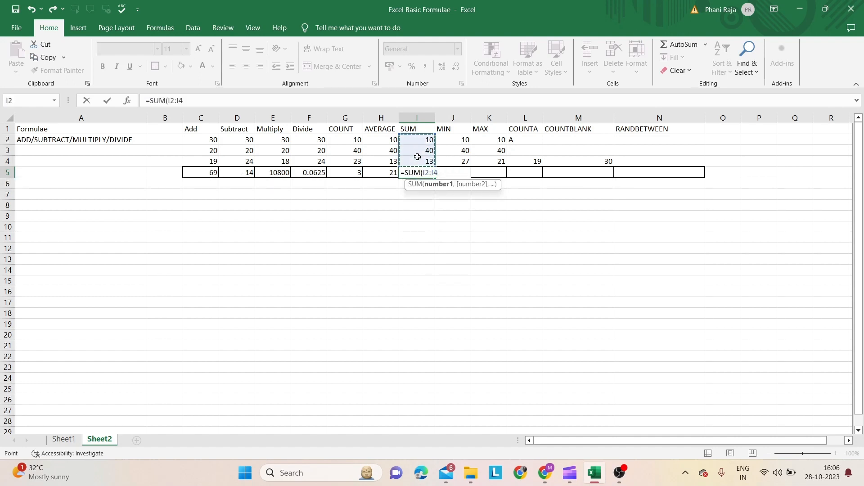
type(")")
key("Tab")
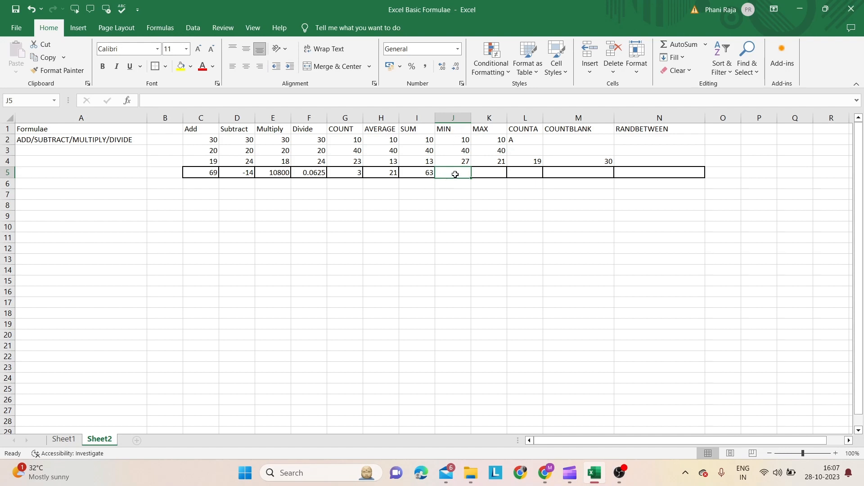
Step: Enter the formula =MIN(J2:J4) in cell J5 to find the smallest value of the MIN column
type("=")
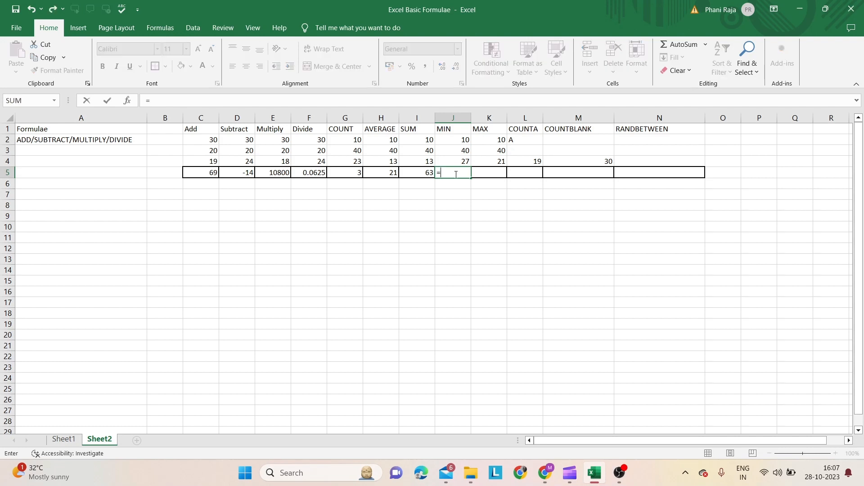
type("MIN")
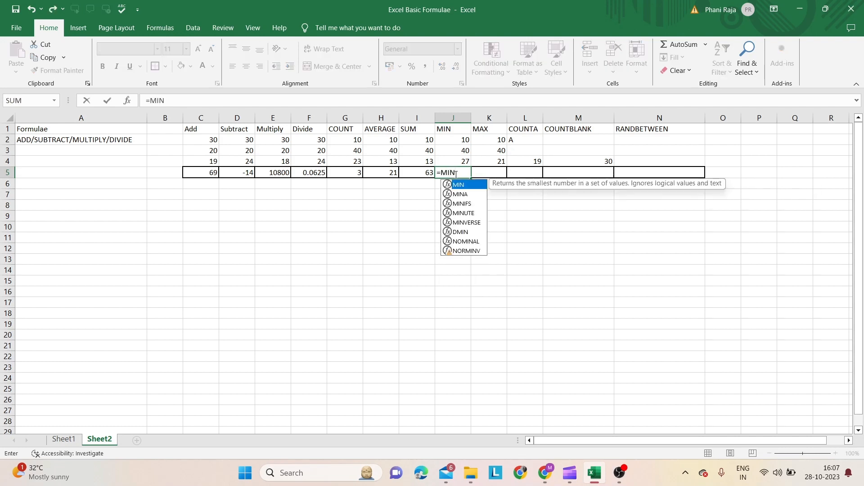
type("(")
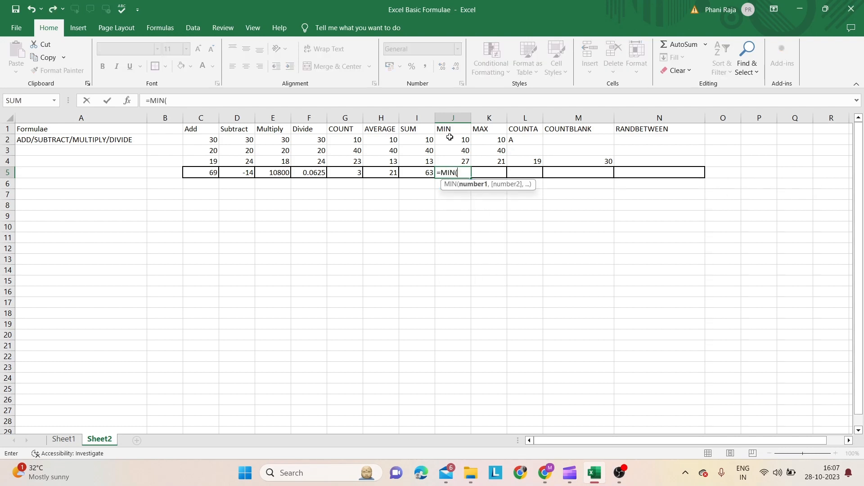
left_click_drag(449, 136, 455, 160)
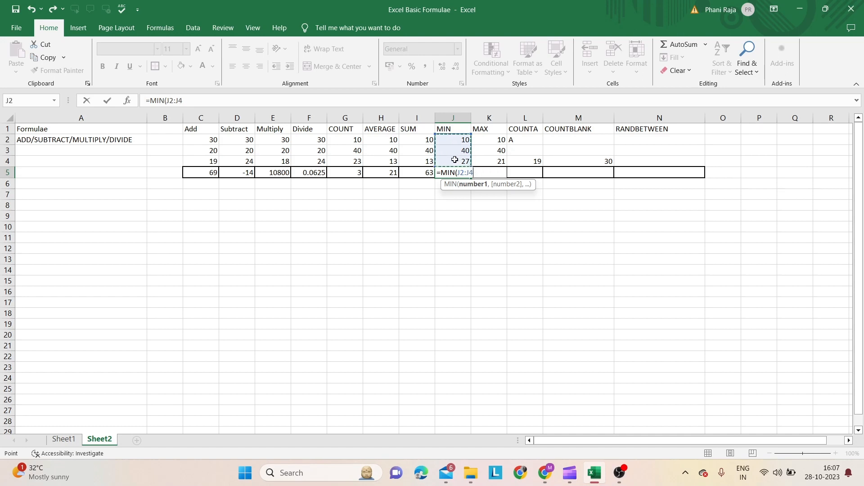
type("_")
key("BackSpace")
type(")")
key("Return")
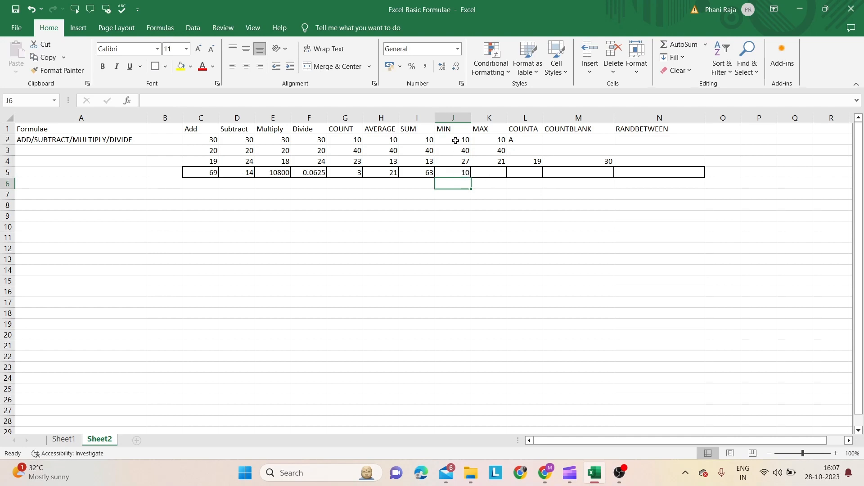
left_click_drag(455, 139, 457, 157)
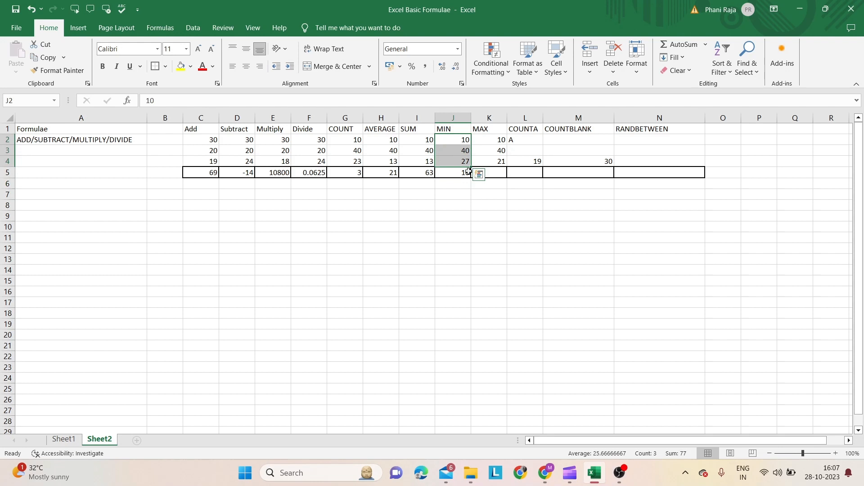
Step: Enter the formula =MAX(K2:K4) in cell K5 to find the largest value of the MAX column
left_click(492, 171)
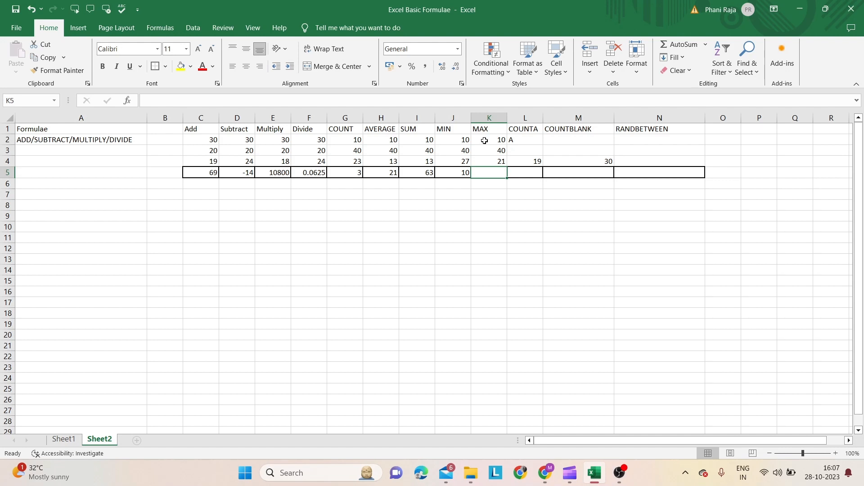
type("=")
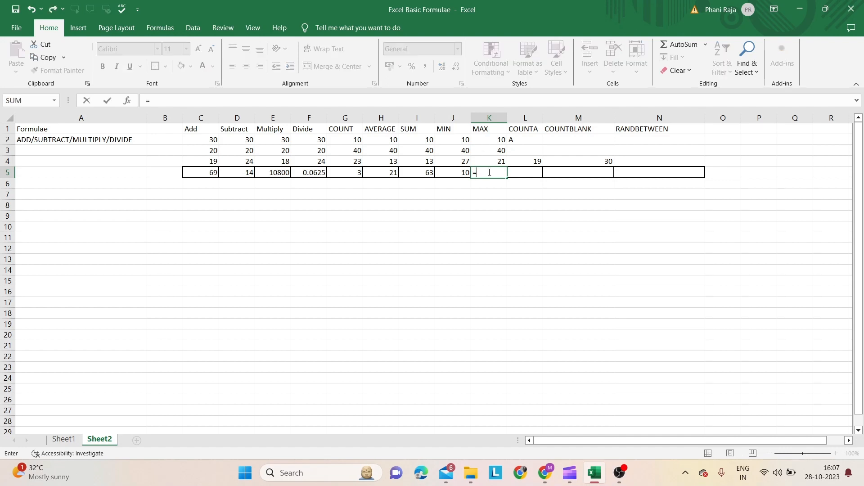
type("MAX")
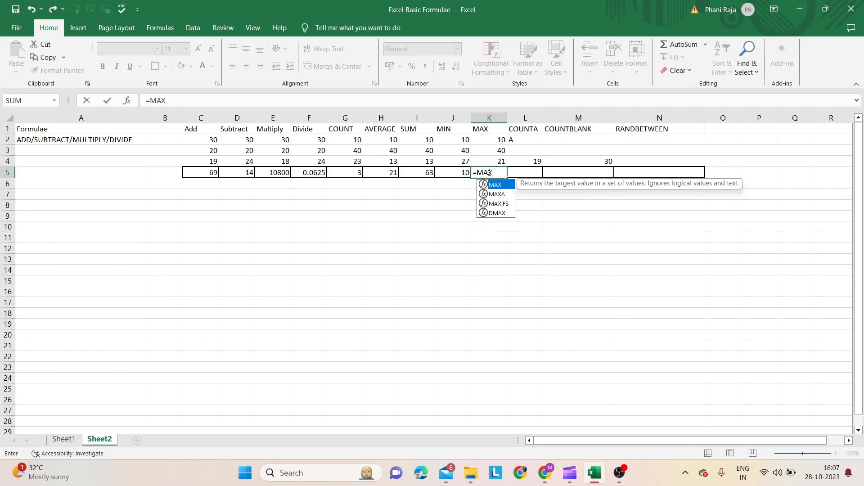
type("(")
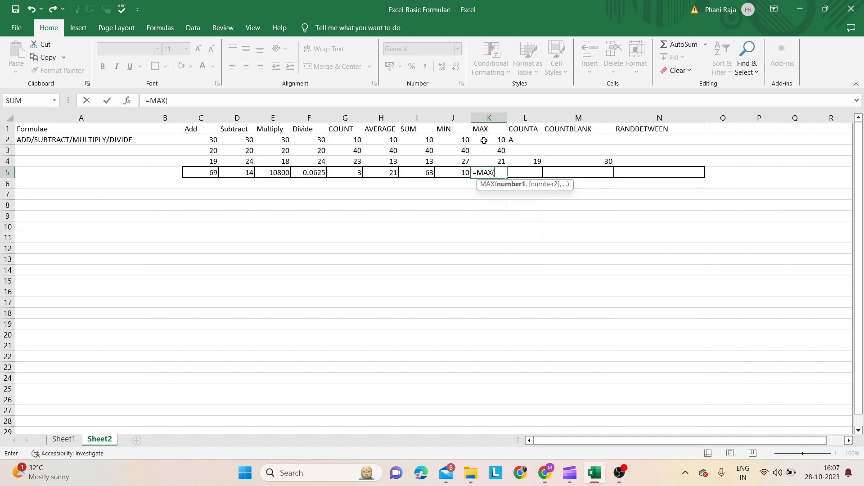
left_click_drag(484, 140, 483, 158)
type(")")
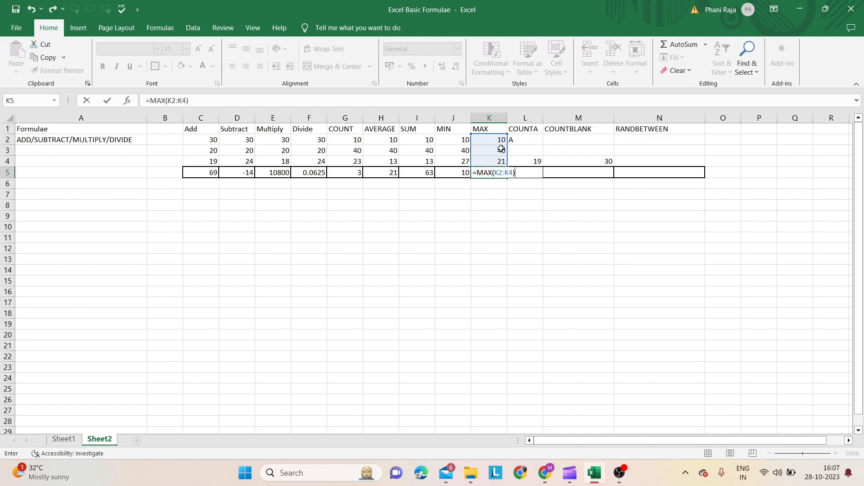
key("Return")
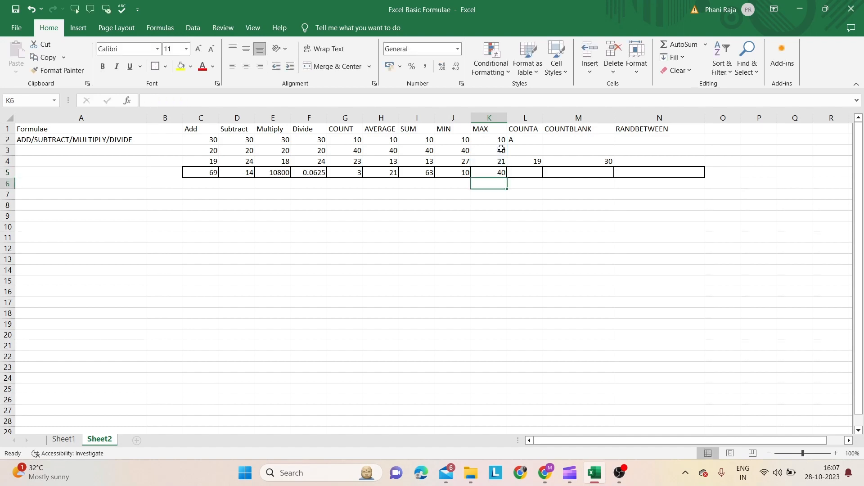
Step: Enter the formula =COUNTA(L2:L4) in cell L5 to count the non-empty cells of the COUNTA column
left_click(516, 173)
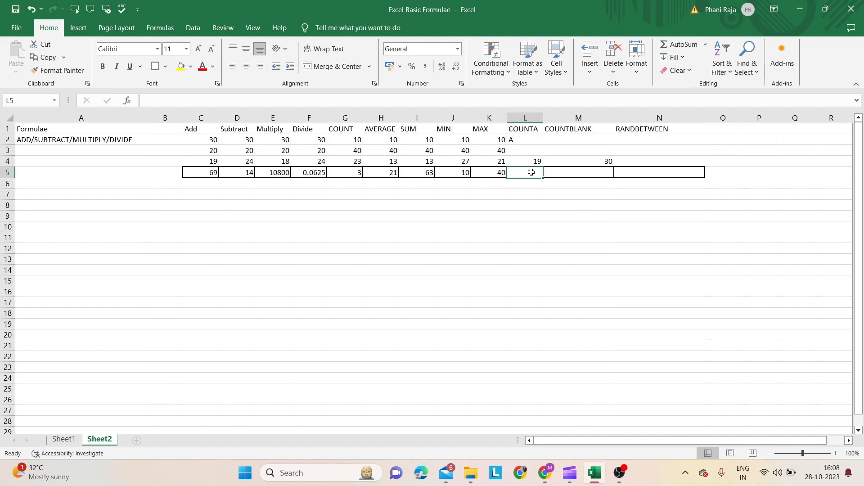
type("=COUNTA")
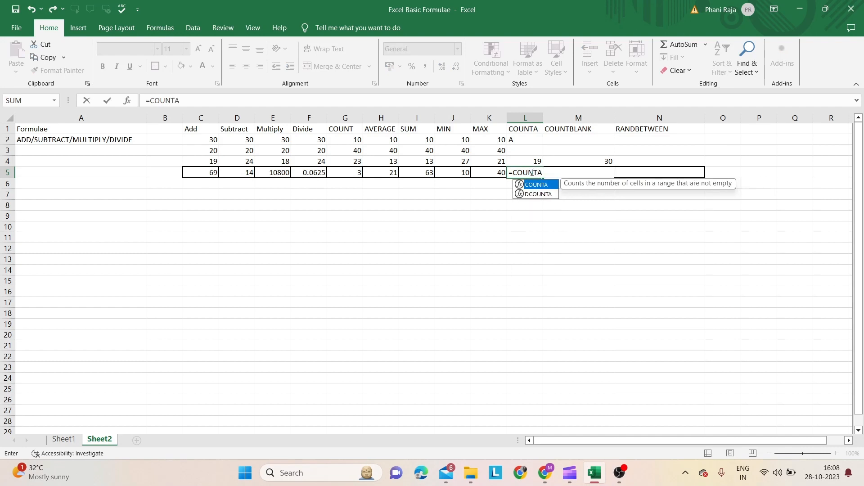
type("(")
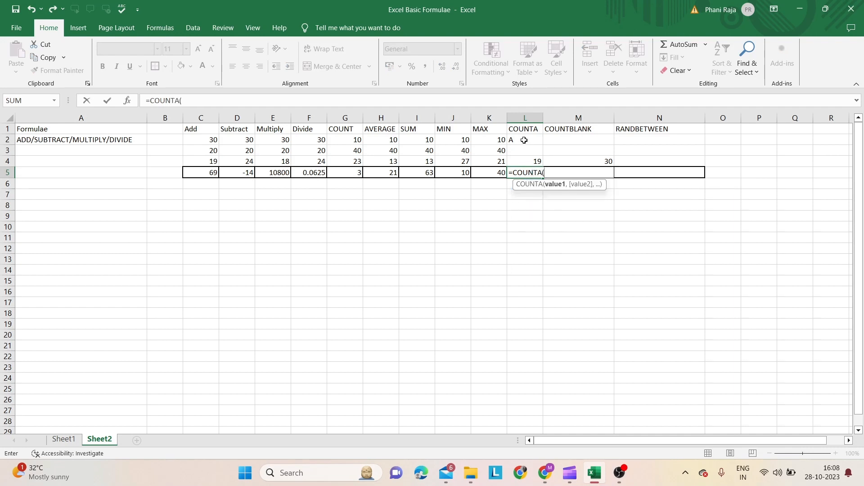
left_click_drag(524, 140, 528, 160)
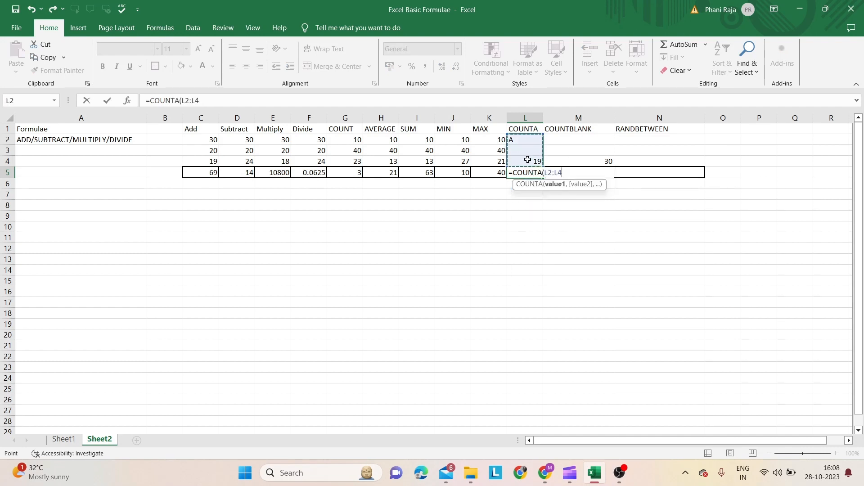
type(")")
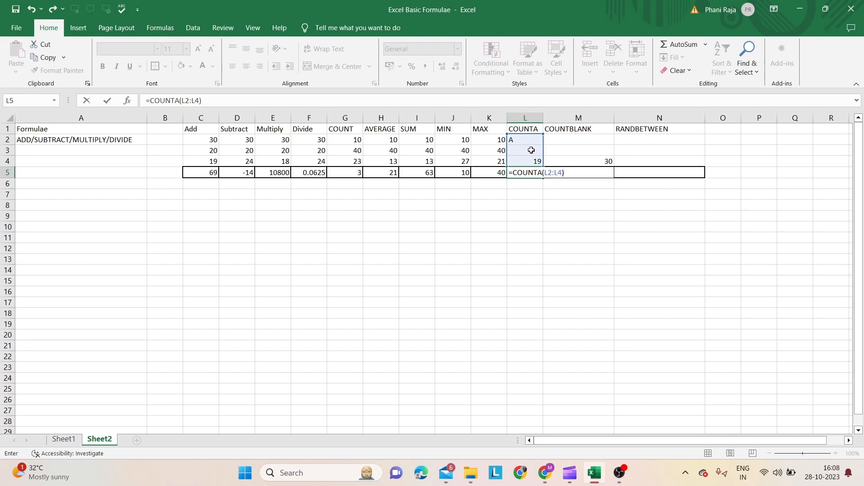
key("Return")
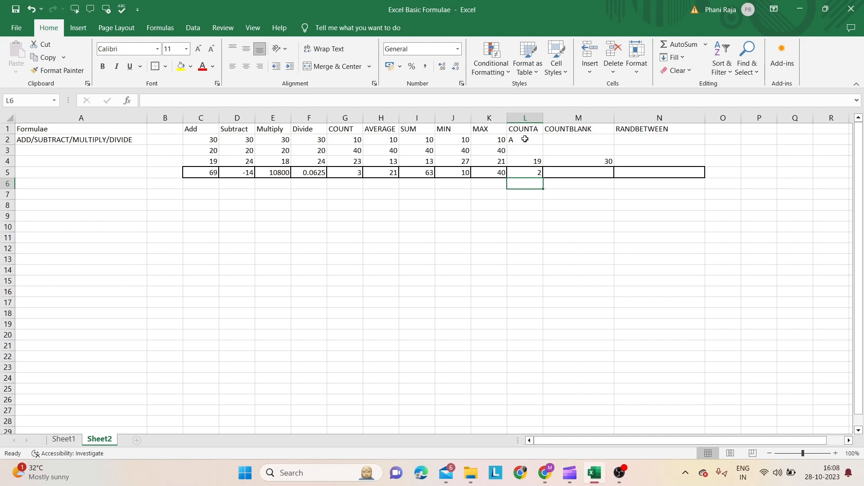
Step: Enter the formula =COUNTBLANK(M2:M4) in cell M5 to count the empty cells of the COUNTBLANK column
left_click(563, 172)
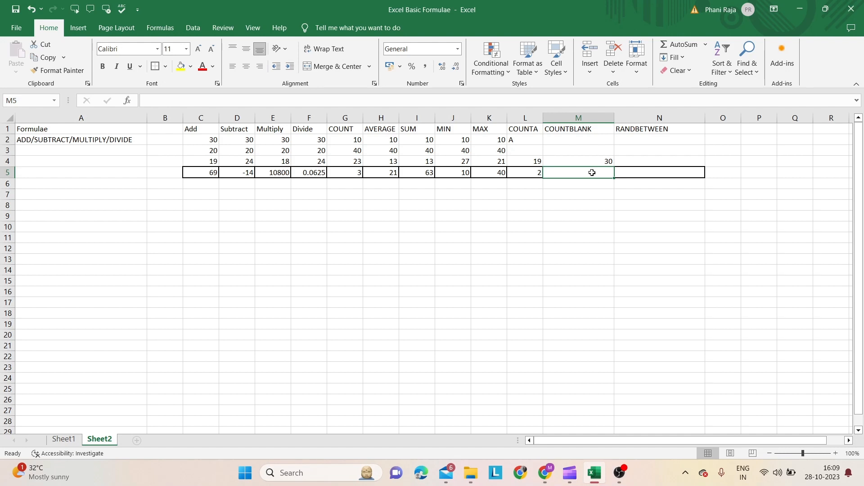
type("=")
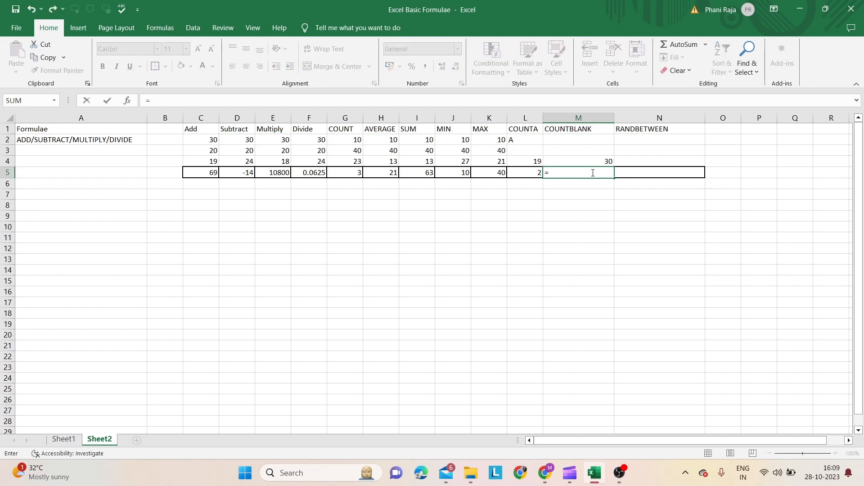
type("COUN")
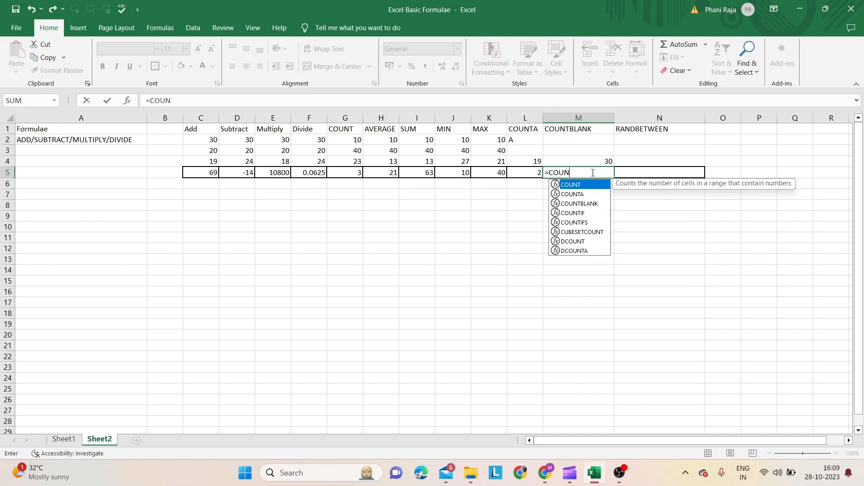
type("TBLANK(")
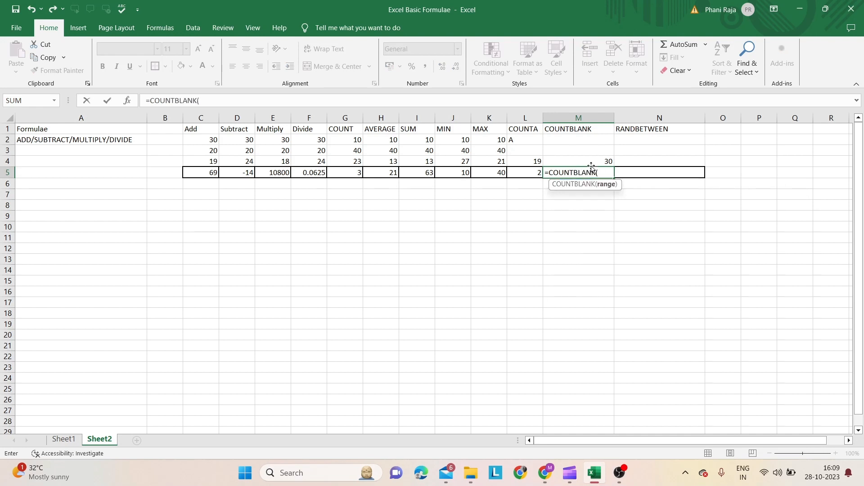
left_click_drag(587, 137, 587, 162)
type(")")
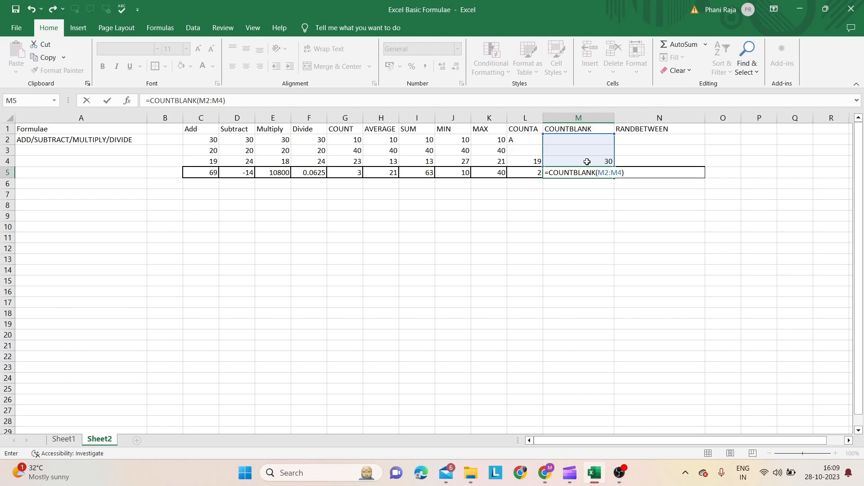
key("Return")
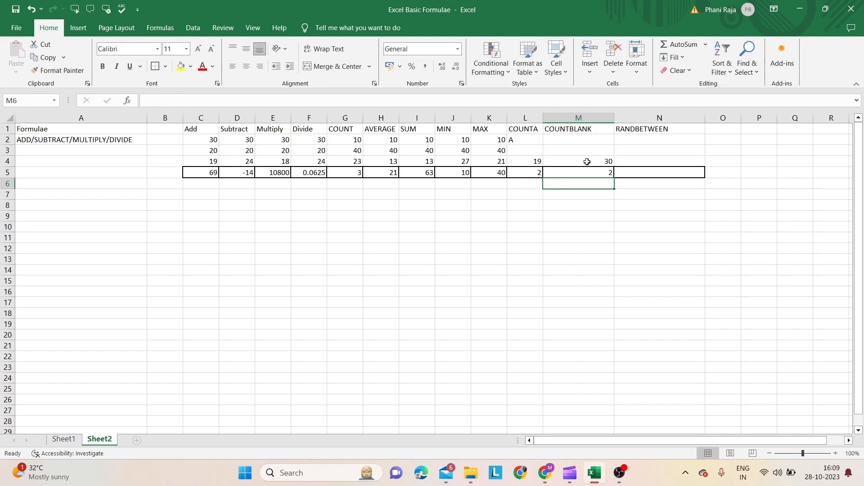
Step: Enter the formula =RANDBETWEEN(10,20) in cell N5 to generate a random whole number between 10 and 20
left_click(641, 170)
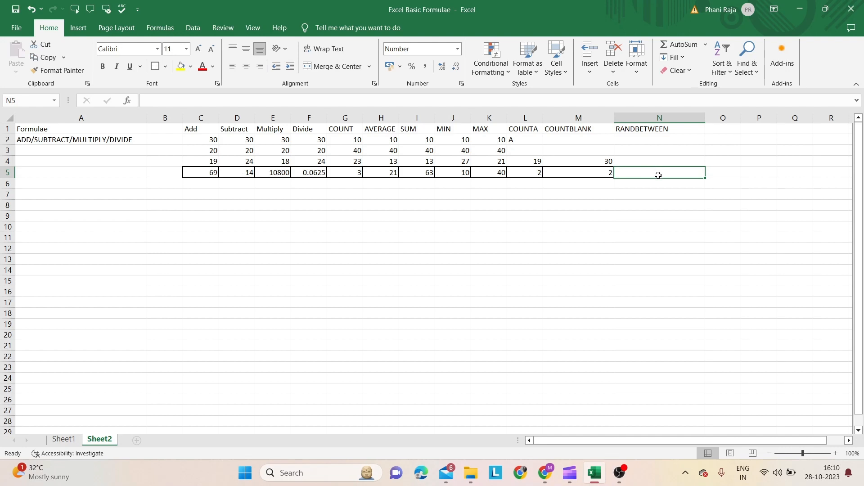
type("=")
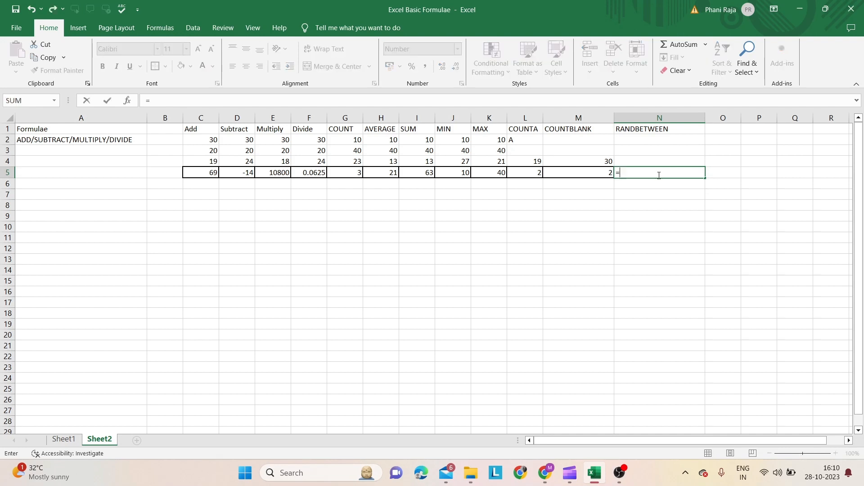
type("RAND")
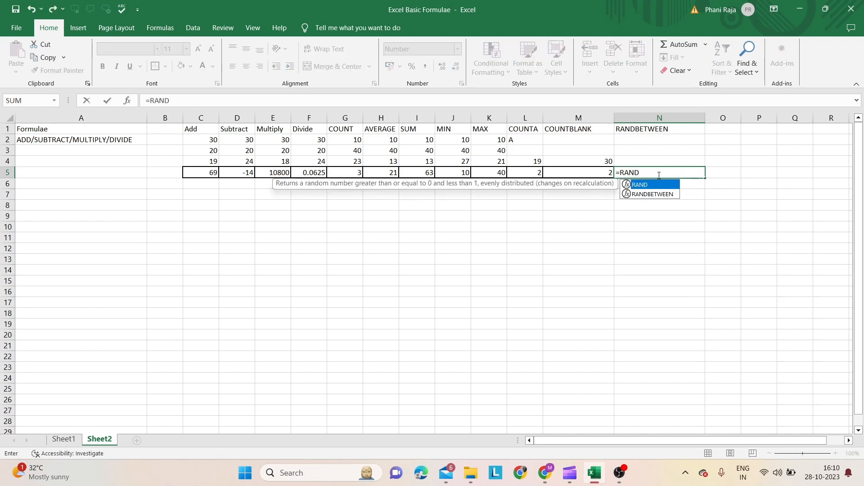
type("BETWE")
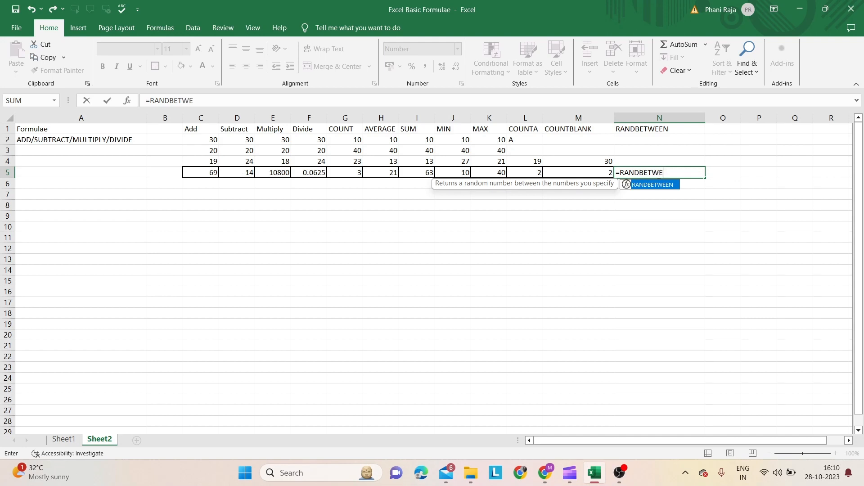
type("EN(")
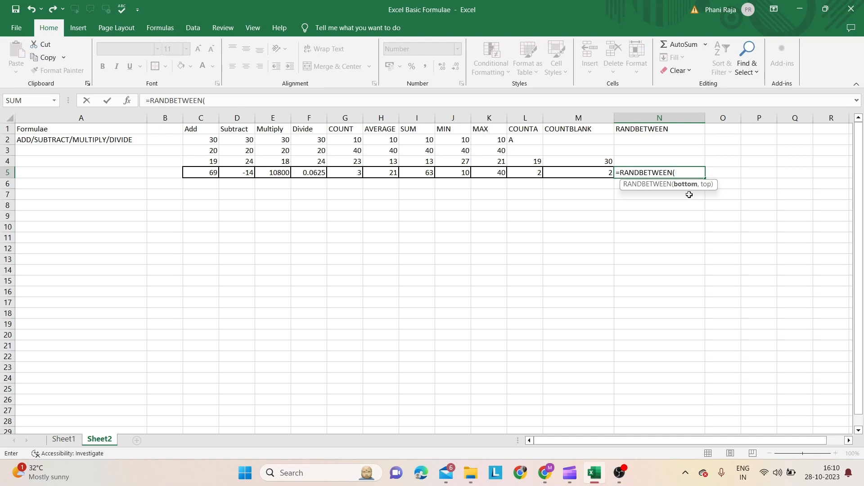
type("10,20")
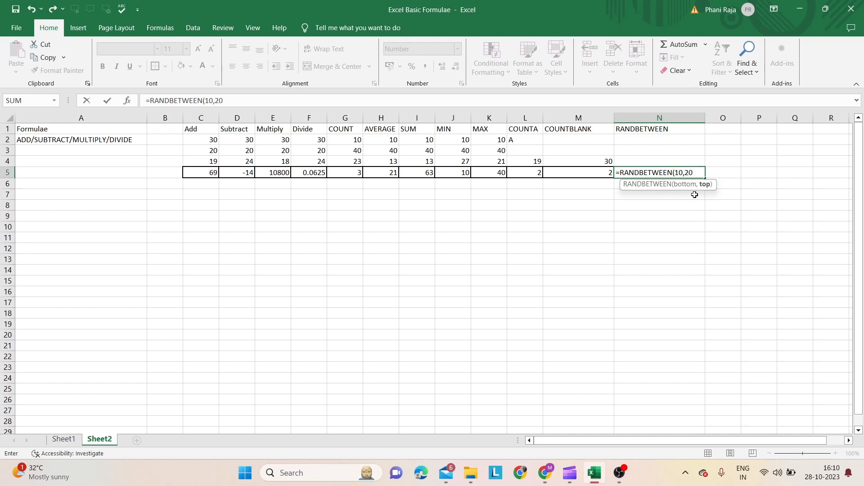
type(")")
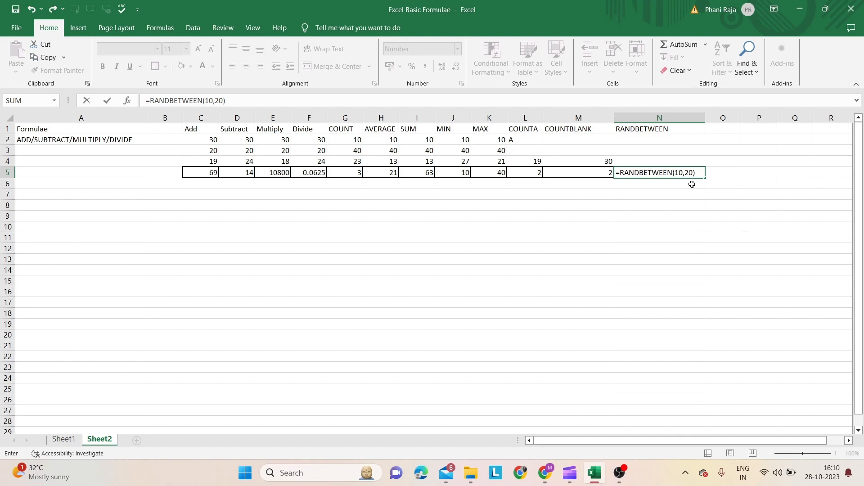
key("Return")
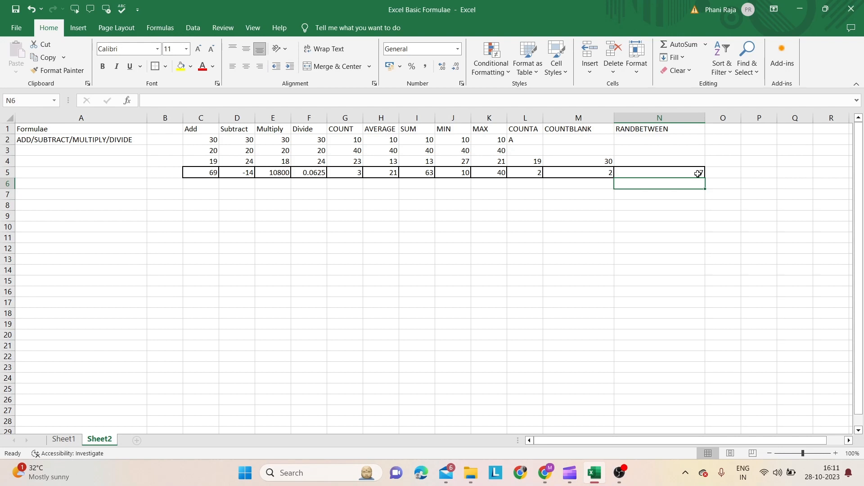
left_click(730, 184)
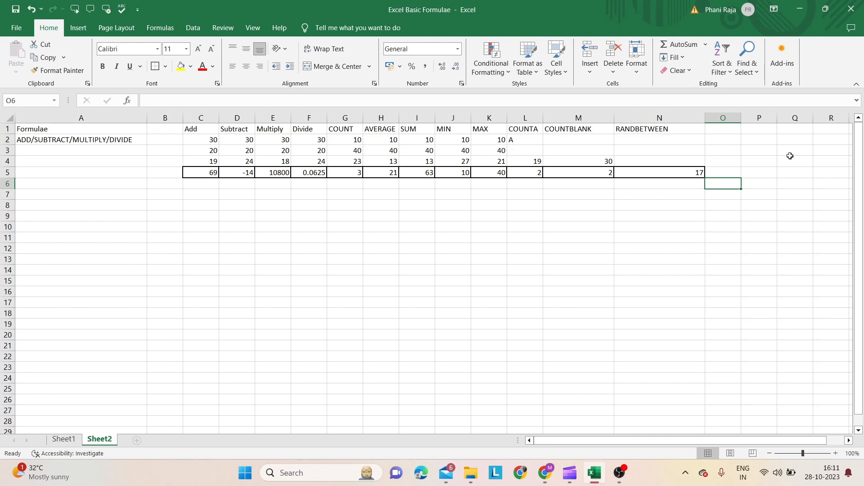
left_click(736, 172)
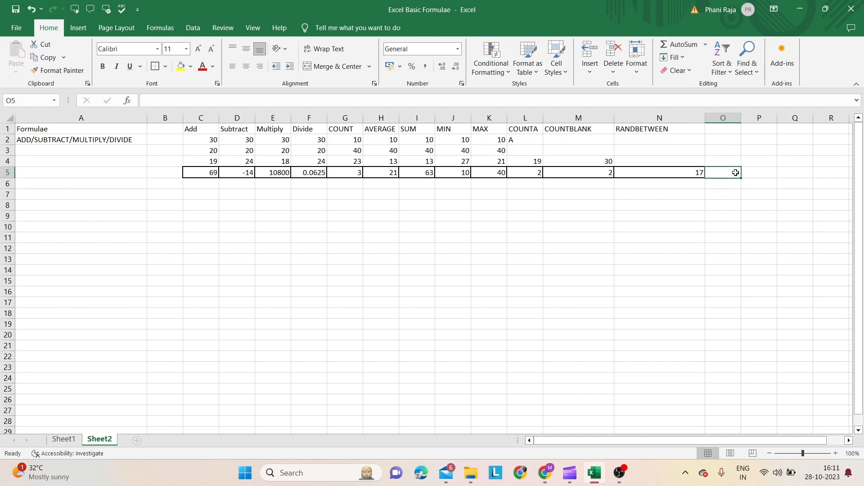